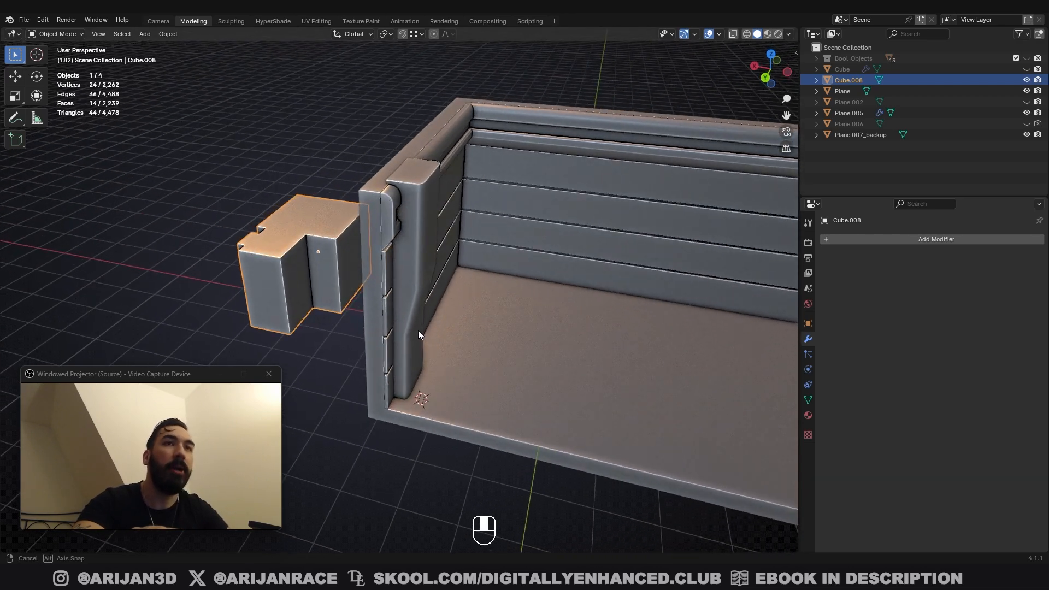
Select the wall object with the notched corner post and examine the post's upper part and its mesh
scroll(409, 327, up, 2)
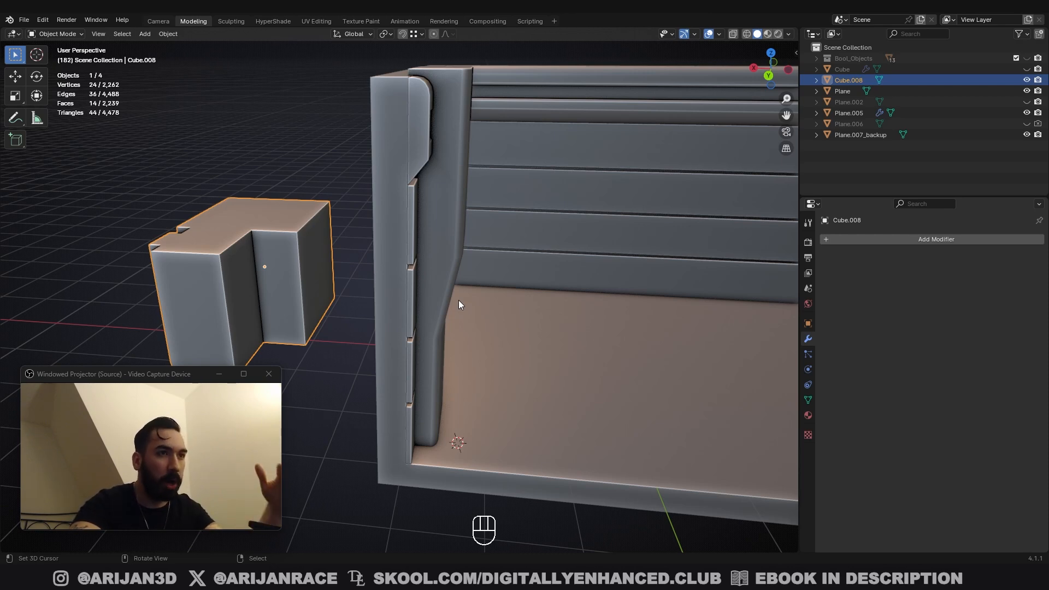
middle_drag(452, 247, 435, 348)
click(415, 327)
key(Tab)
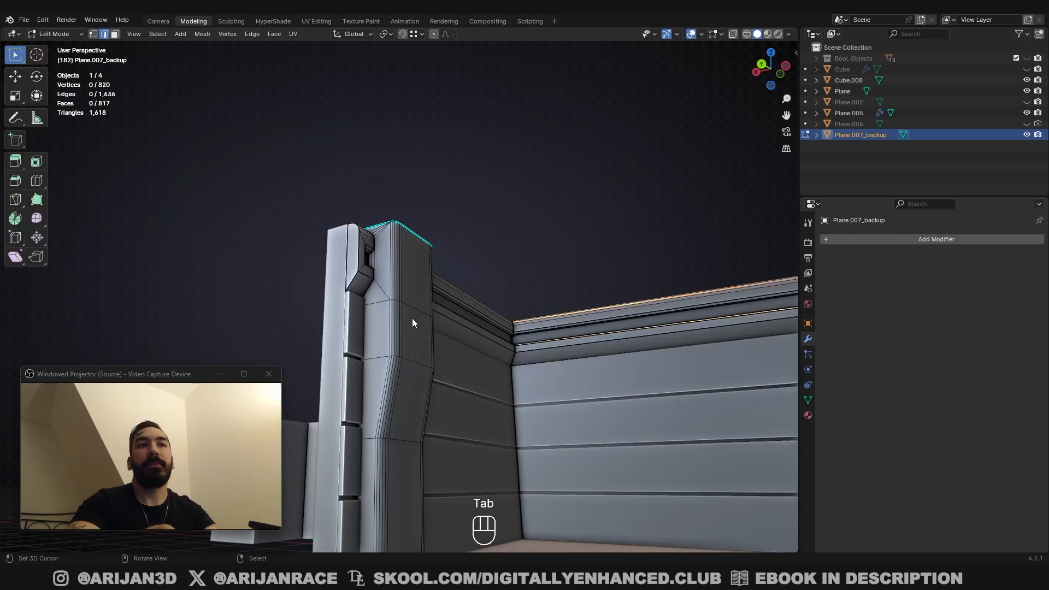
key(Tab)
middle_drag(491, 322, 446, 306)
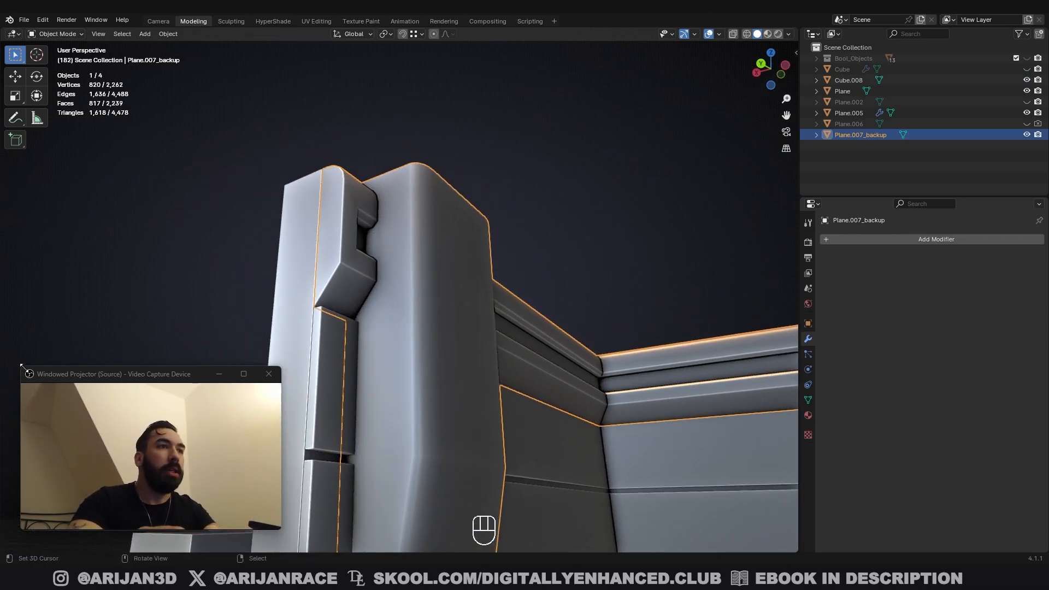
drag(18, 366, 86, 405)
drag(152, 422, 81, 427)
middle_drag(417, 339, 422, 297)
scroll(419, 265, up, 2)
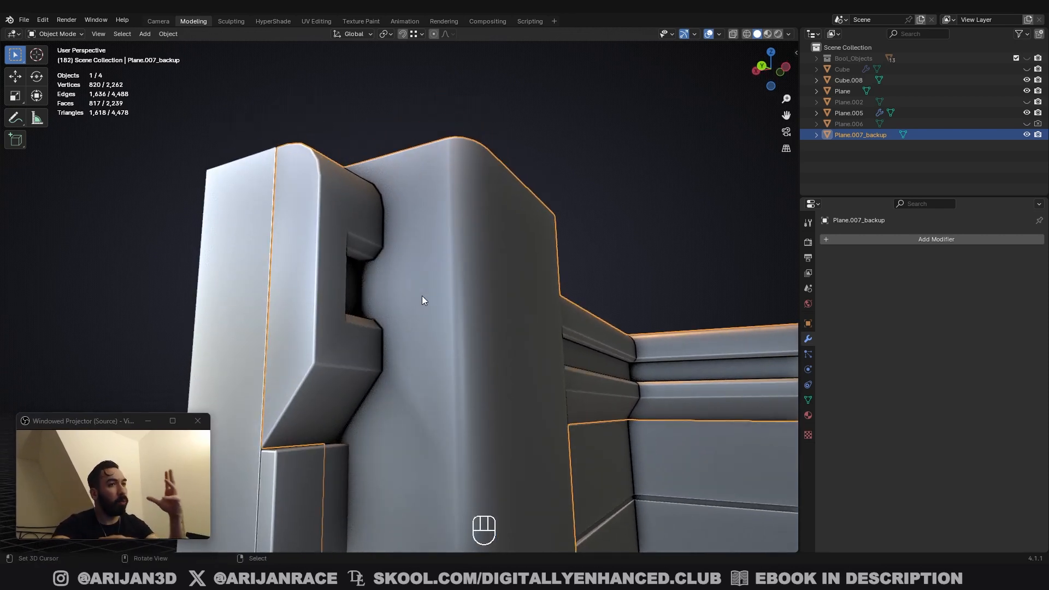
Dissolve the six edges fanning across the corner post's flat side face next to the notched latch, merging it into one n-gon
key(Tab)
middle_drag(412, 271, 388, 271)
key(a)
key(a)
scroll(389, 270, up, 2)
key(2)
right_click(381, 270)
shift+right_click(391, 269)
shift+right_click(405, 435)
middle_drag(406, 435, 417, 208)
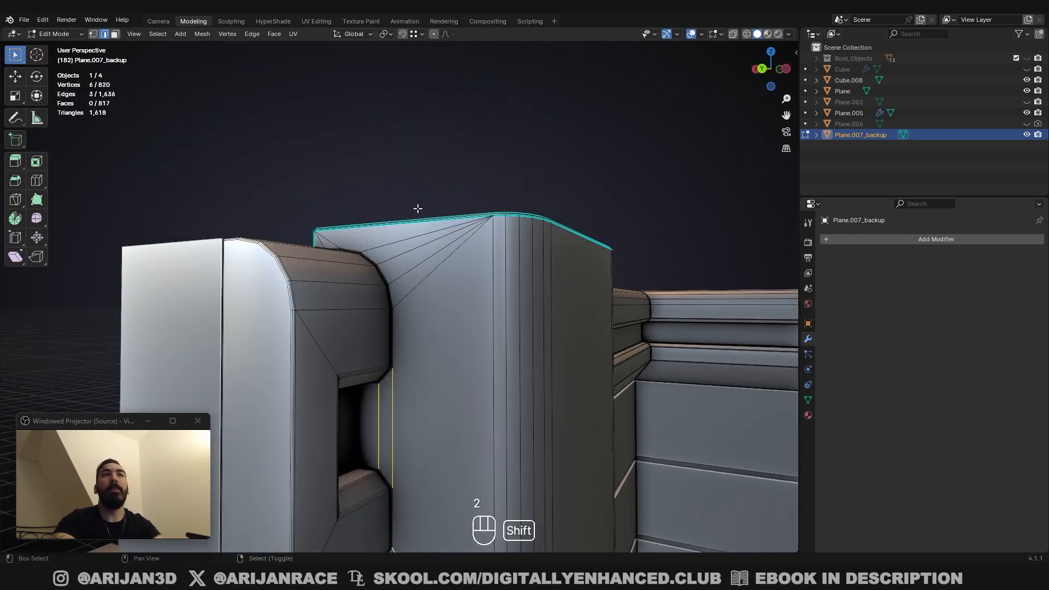
shift+right_click(420, 265)
shift+right_click(417, 249)
key(x)
click(531, 267)
scroll(441, 291, down, 4)
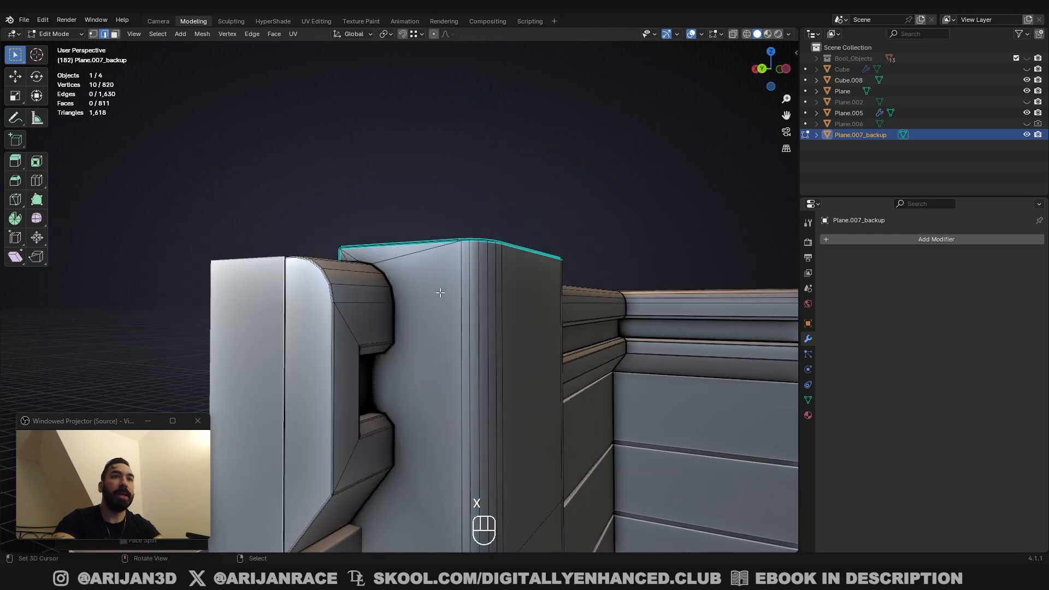
Select the merged n-gon on the corner post in face select mode, and return to Object Mode
key(3)
right_click(433, 321)
key(Tab)
middle_drag(433, 321, 489, 233)
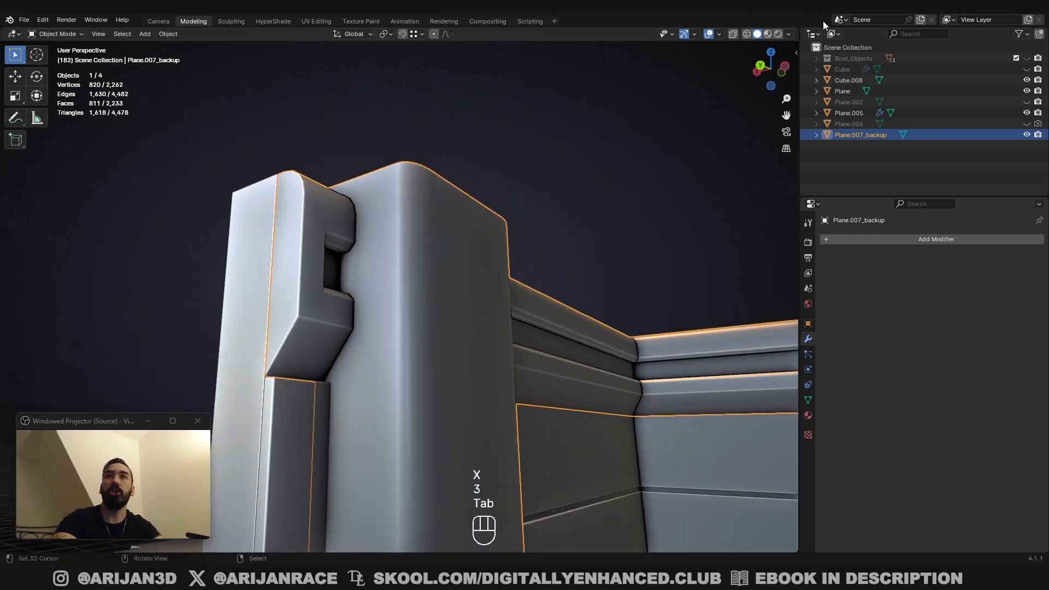
Try the silver striped MatCap for the viewport shading and check the reflections on the corner post
click(789, 34)
click(780, 109)
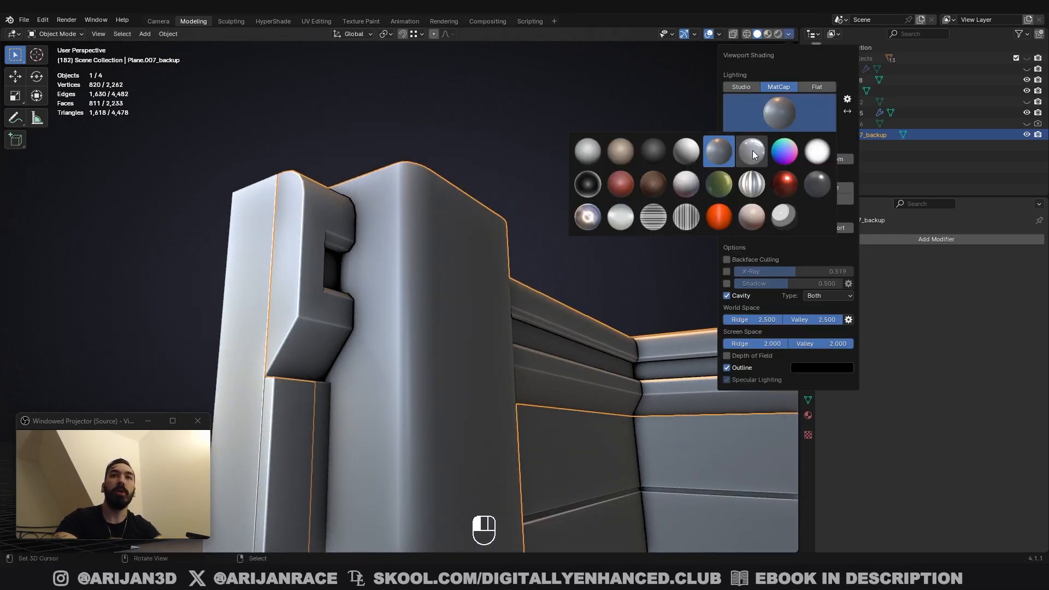
click(750, 186)
mouse_move(710, 200)
middle_down()
mouse_move(523, 285)
mouse_move(525, 264)
mouse_move(448, 269)
mouse_move(405, 307)
middle_up()
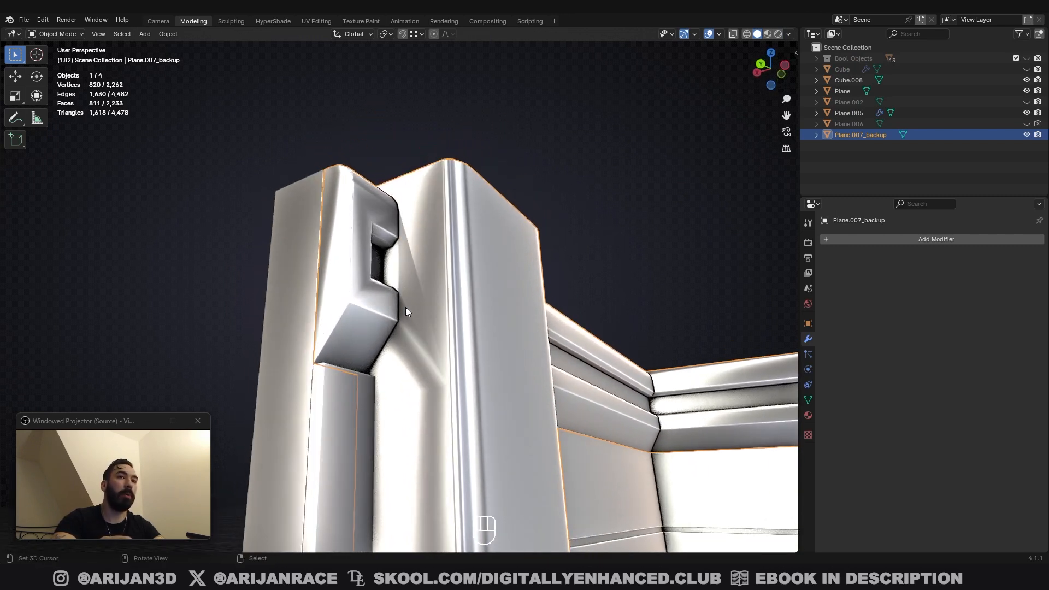
Set the viewport shading to the glossy red MatCap and check the corner post's reflections
click(788, 33)
click(780, 125)
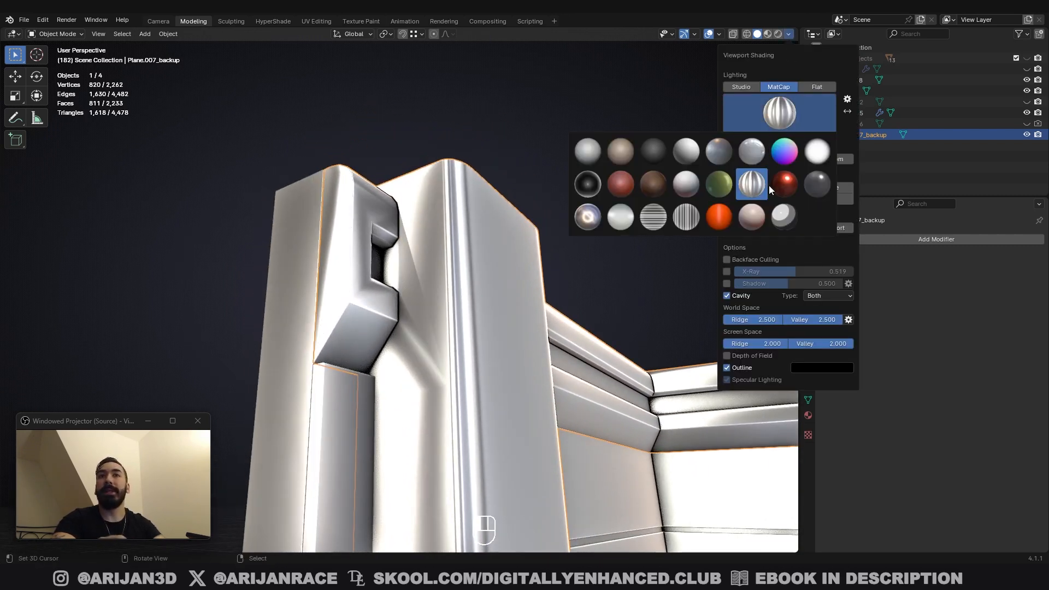
click(783, 184)
mouse_move(782, 185)
middle_down()
mouse_move(573, 261)
mouse_move(565, 290)
mouse_move(572, 274)
mouse_move(511, 317)
mouse_move(509, 269)
mouse_move(507, 325)
mouse_move(382, 294)
mouse_move(455, 327)
mouse_move(491, 261)
mouse_move(541, 342)
mouse_move(481, 359)
middle_up()
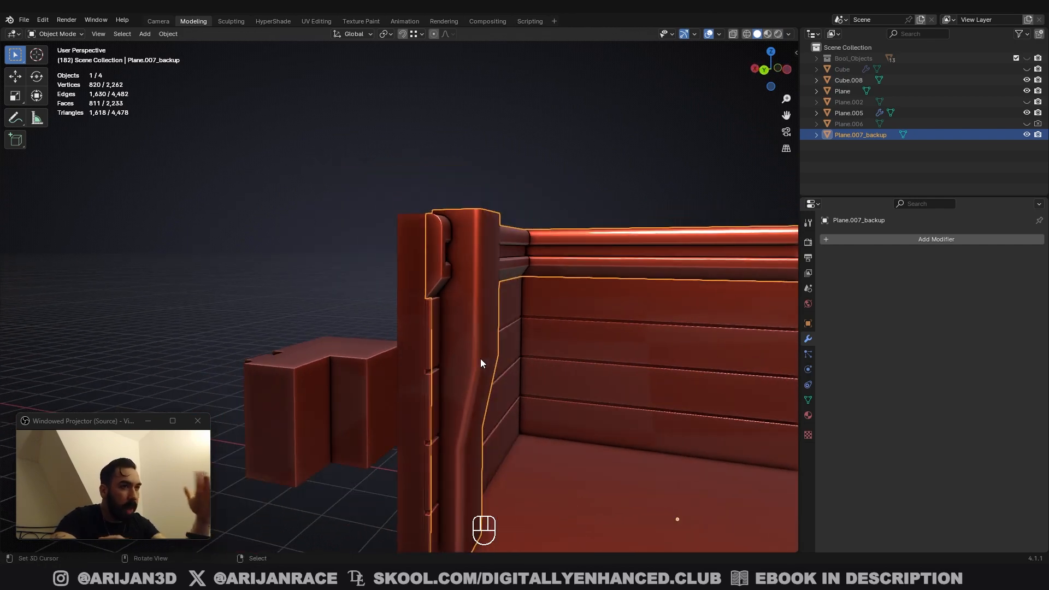
Open the separate notched block for editing and select its top n-gon in face select mode
scroll(339, 348, down, 3)
click(321, 343)
key(KP_Decimal)
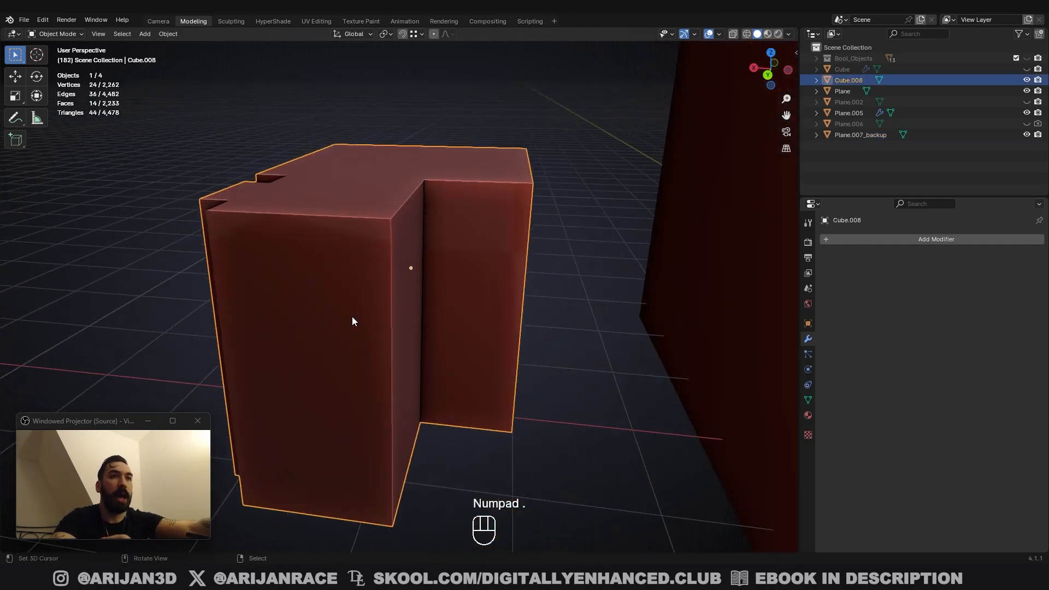
middle_drag(352, 317, 400, 302)
scroll(454, 313, down, 4)
key(Tab)
scroll(399, 295, up, 2)
key(3)
right_click(386, 245)
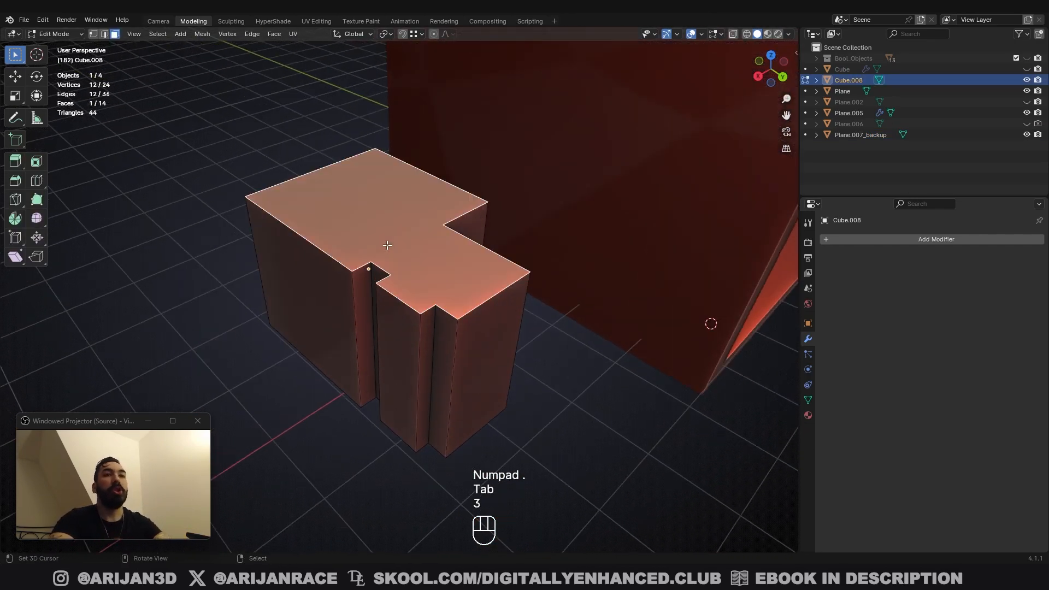
middle_drag(387, 245, 424, 333)
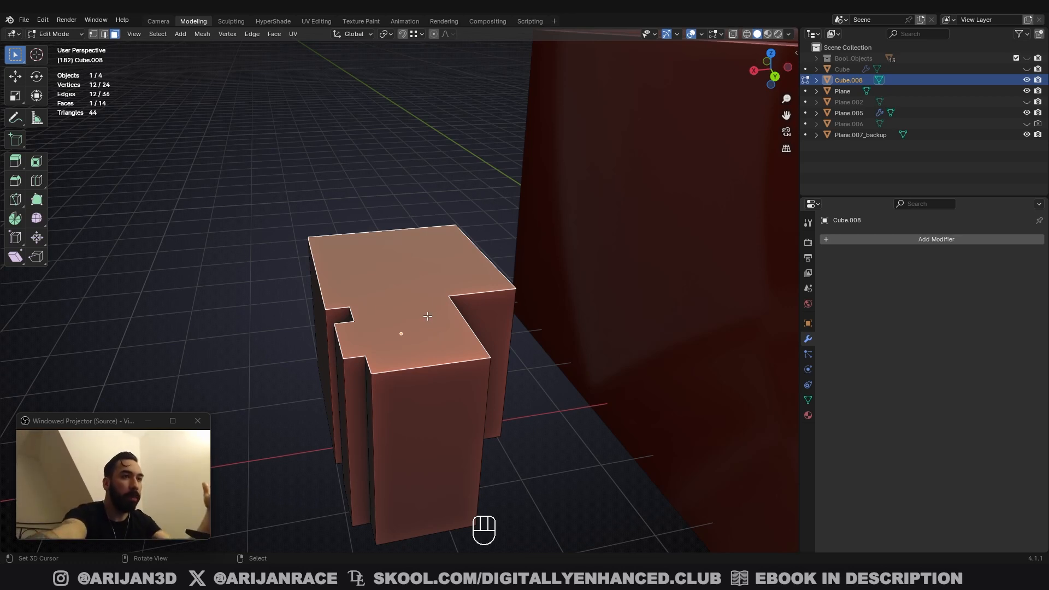
middle_drag(404, 297, 393, 348)
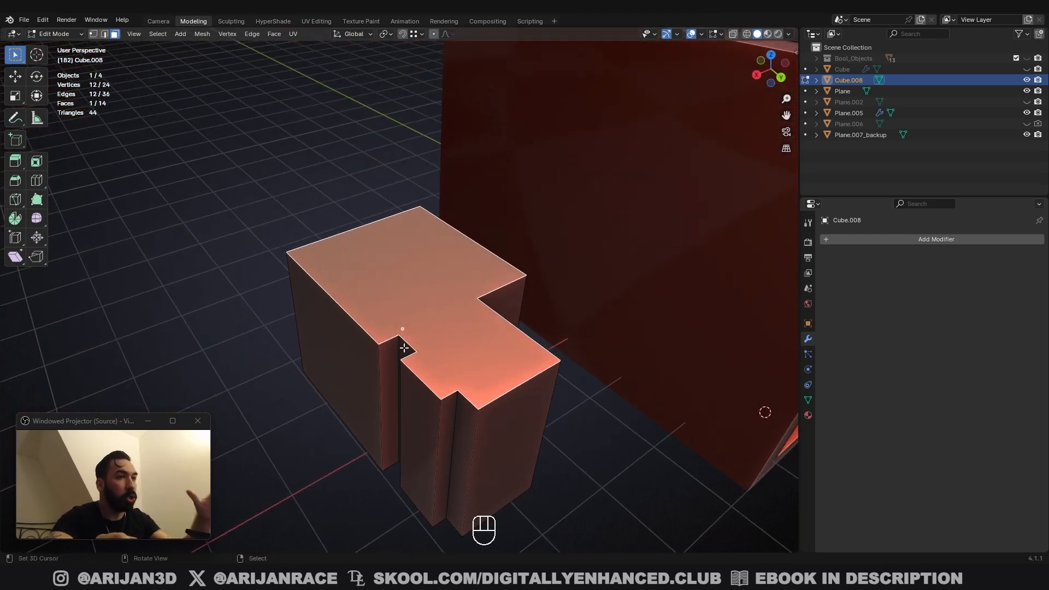
Compare the block's four-sided end face with its notched top n-gon by selecting each, ending on the top face
middle_drag(428, 349, 428, 401)
click(428, 401)
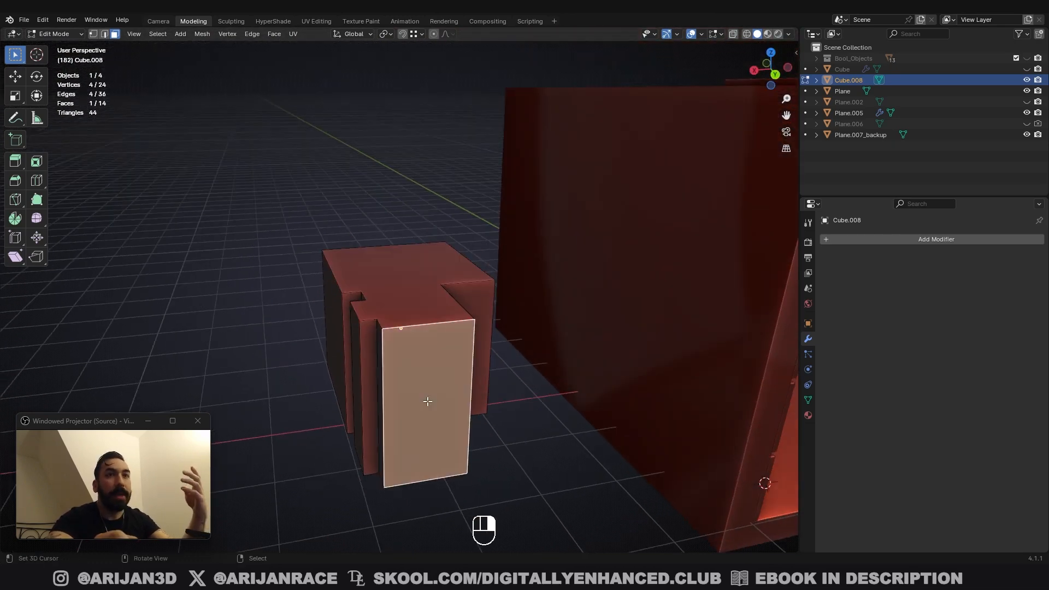
middle_drag(336, 345, 298, 270)
click(395, 326)
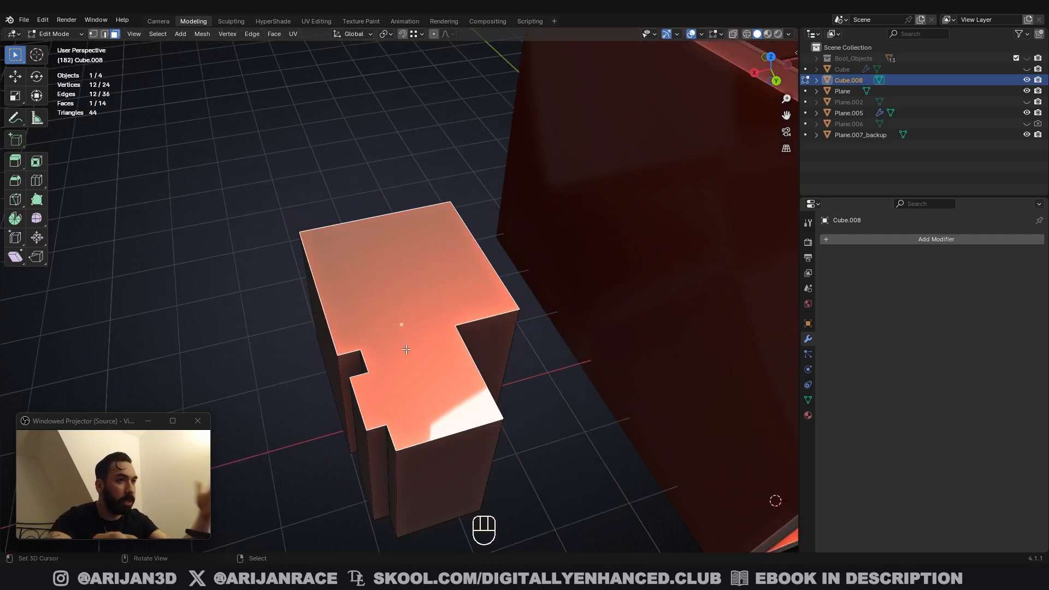
middle_drag(406, 349, 416, 347)
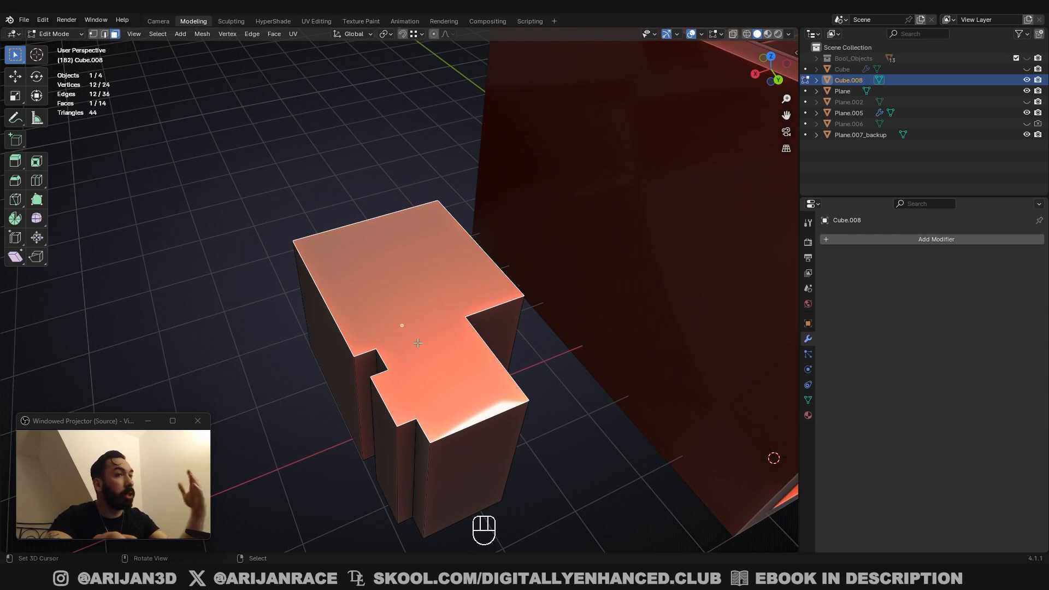
Try a level 2 Subdivision modifier on the notched block, and remove it again
key(Tab)
key(ctrl+2)
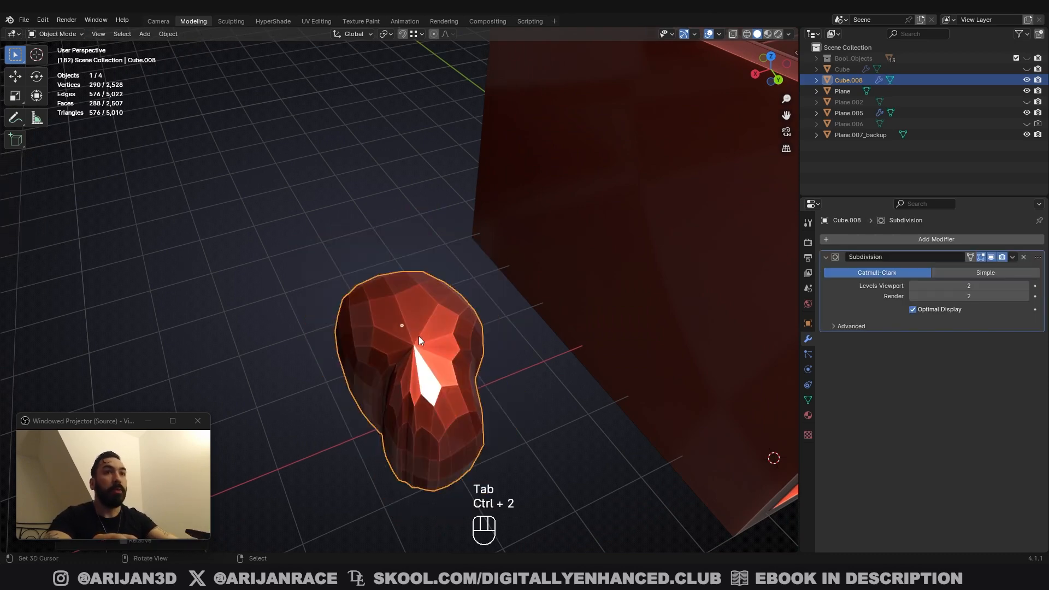
middle_drag(419, 336, 439, 330)
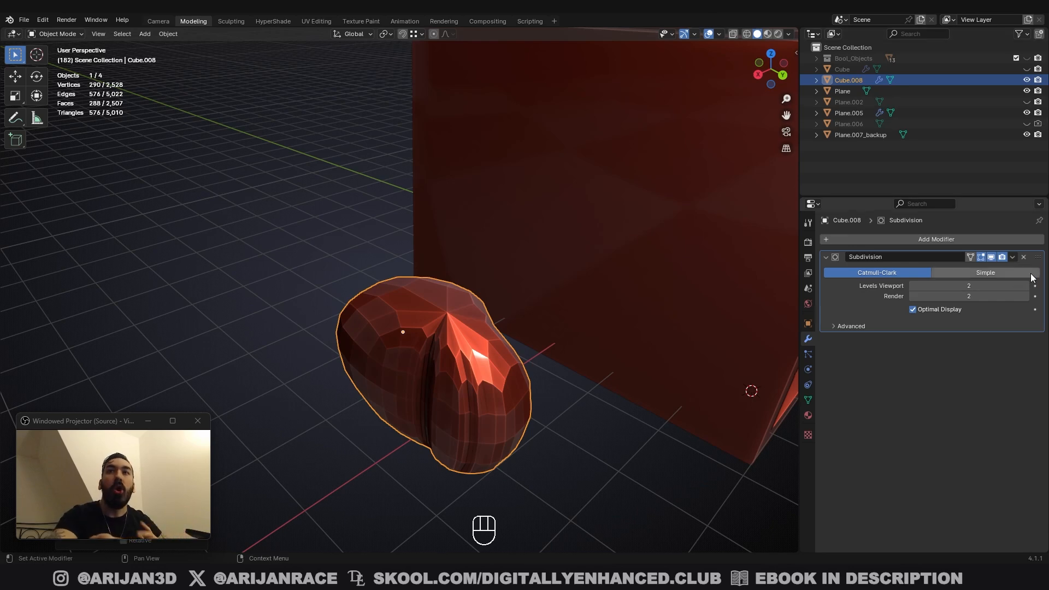
key(ctrl+x)
middle_drag(513, 351, 623, 309)
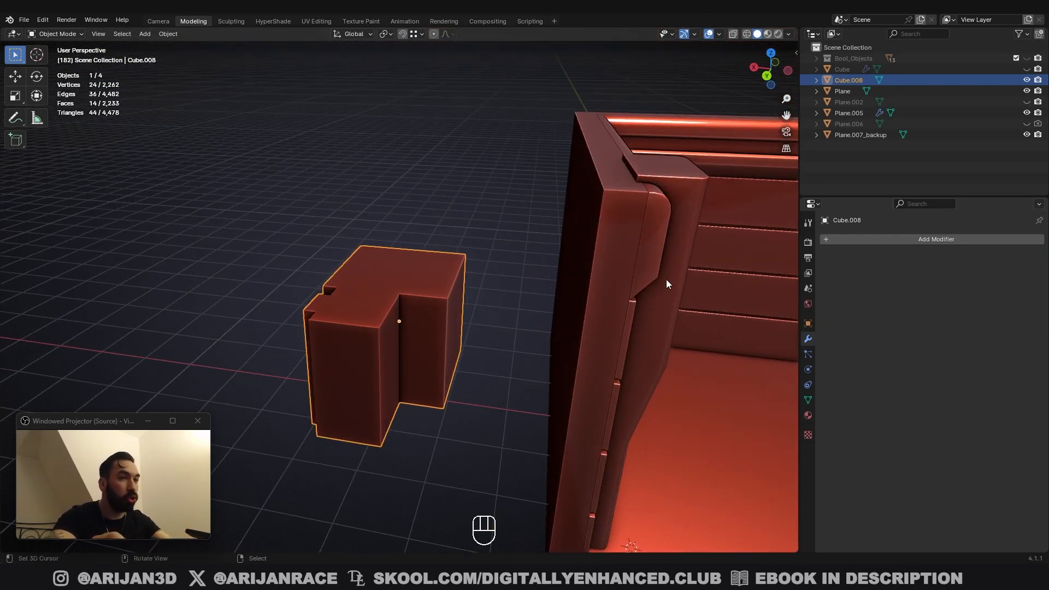
Open the notched block for editing in edge select mode with the outline of its top face selected
scroll(475, 303, up, 2)
middle_drag(441, 289, 393, 297)
key(Tab)
scroll(481, 296, up, 2)
key(2)
key(Tab)
key(Tab)
key(2)
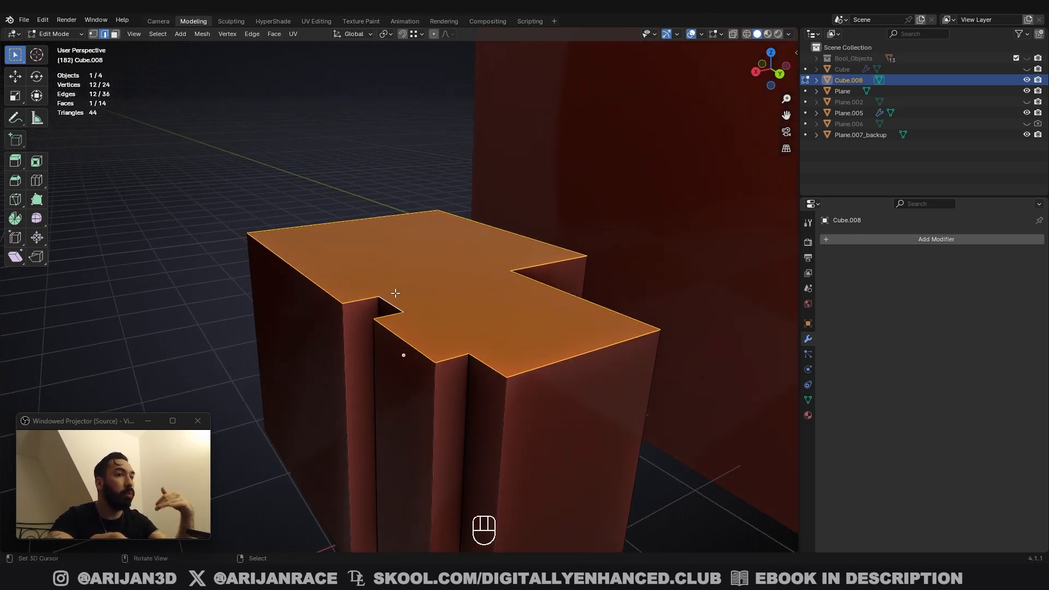
drag(115, 430, 112, 301)
key(Tab)
scroll(488, 345, up, 3)
key(Tab)
scroll(475, 345, down, 3)
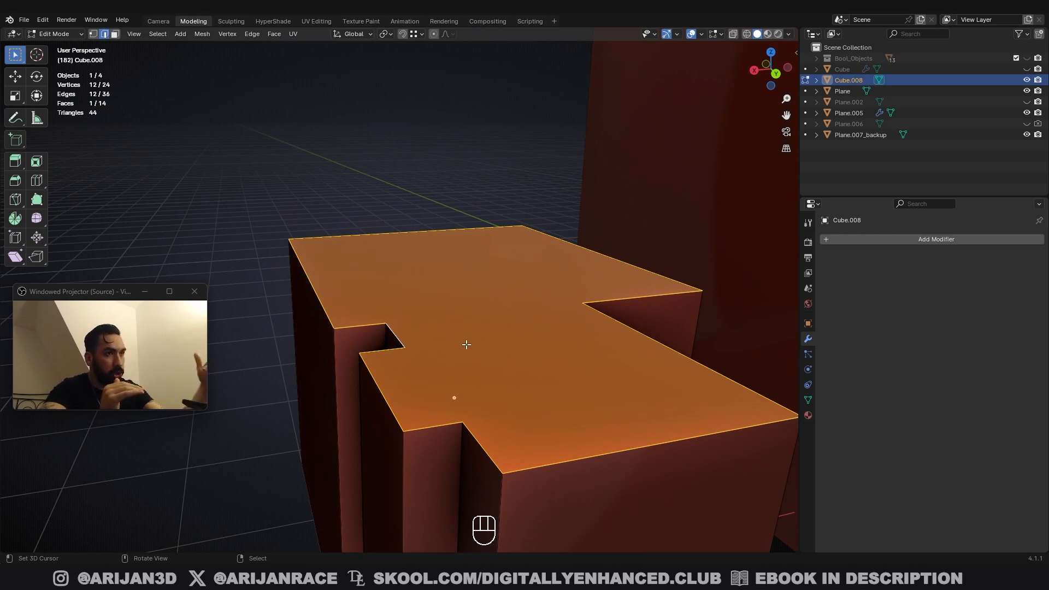
Bevel the outline edges of the block's top face with 2 segments and a width of about 0.063 m
scroll(472, 337, up, 2)
middle_drag(440, 329, 477, 349)
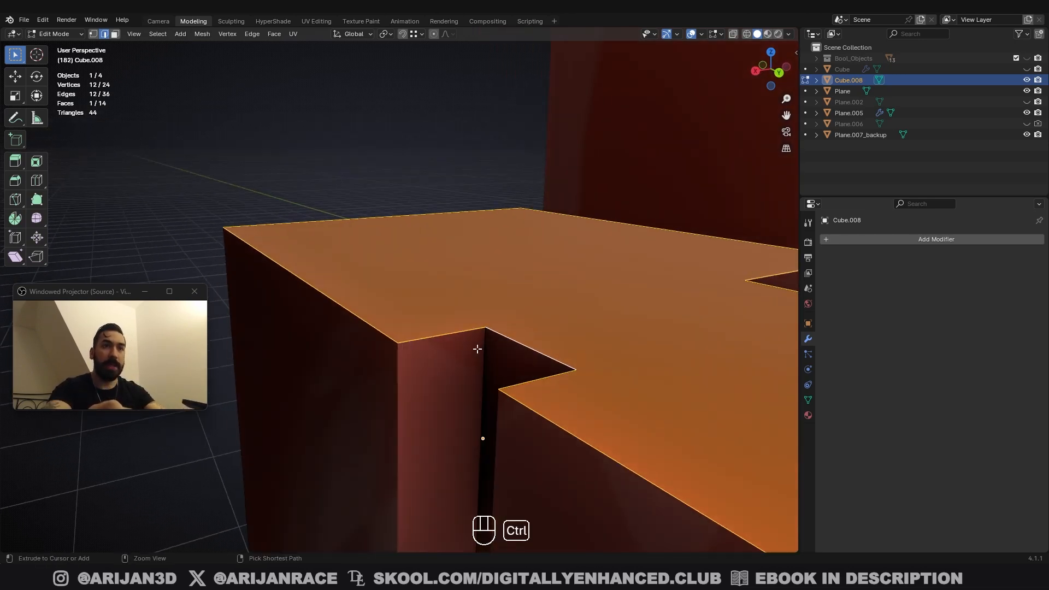
key(ctrl+b)
scroll(461, 366, up, 1)
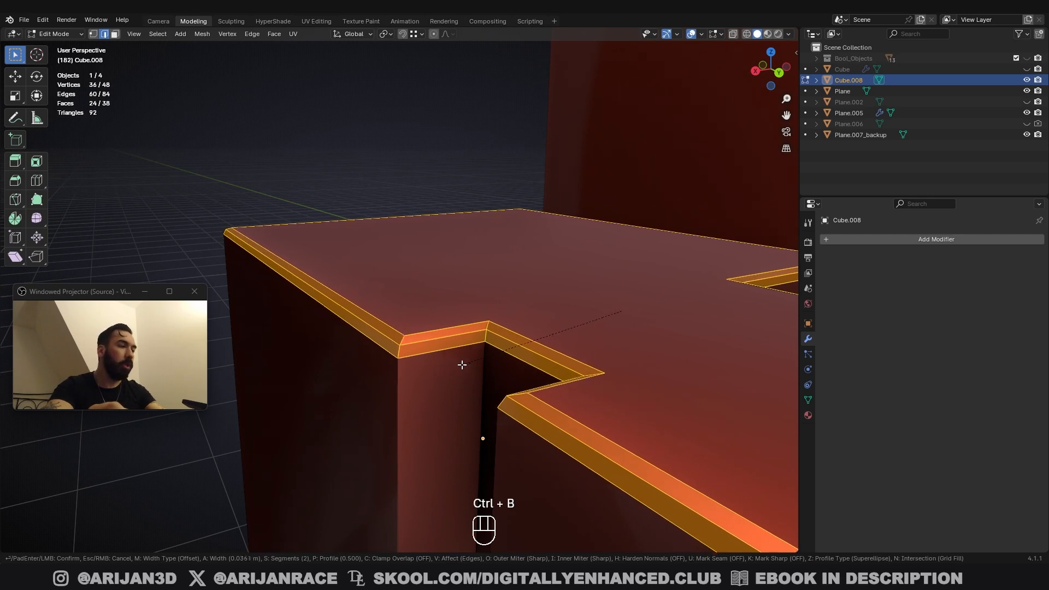
click(453, 363)
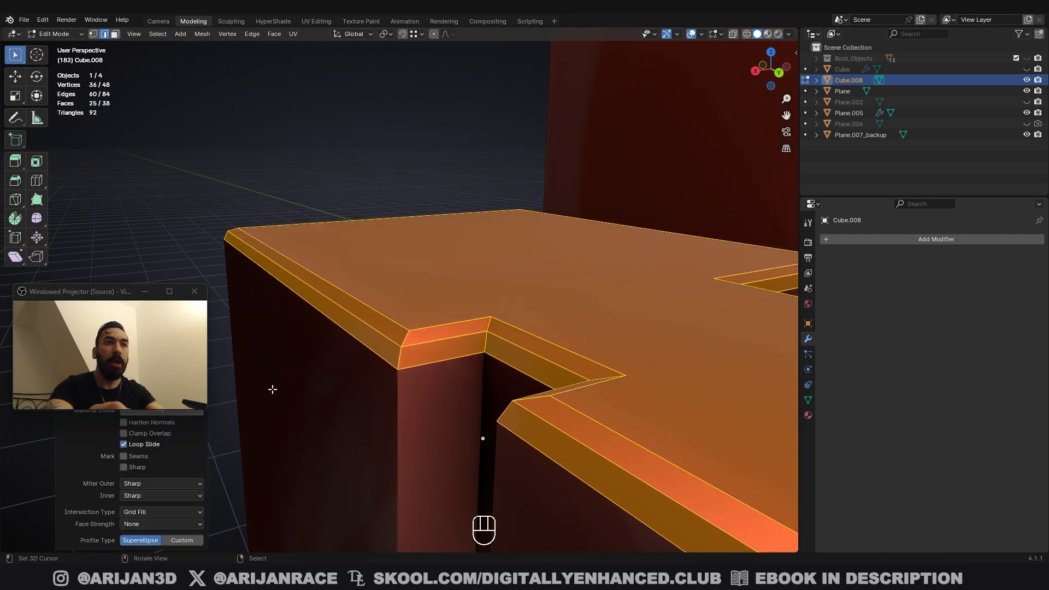
Examine the bevel settings and the beveled corners around the notches of the block's top face
drag(116, 312, 118, 243)
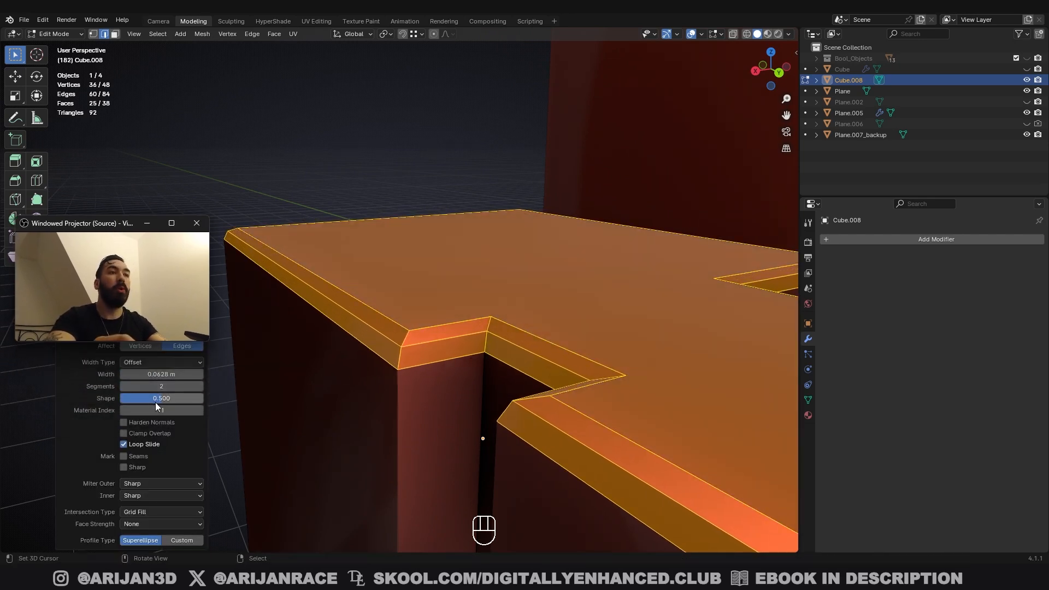
middle_drag(379, 368, 442, 321)
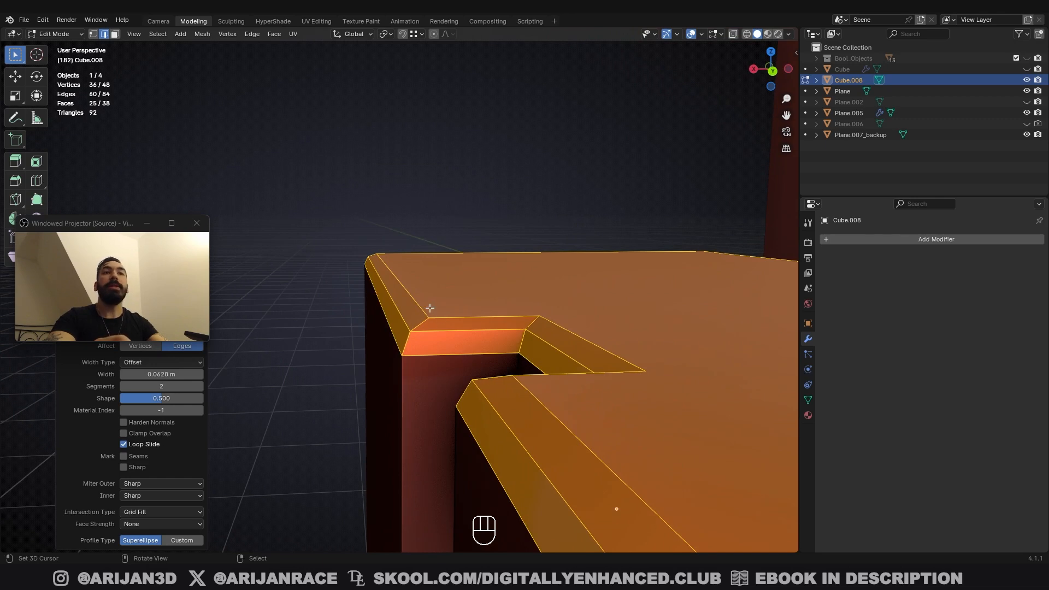
scroll(430, 308, down, 2)
middle_drag(415, 285, 420, 287)
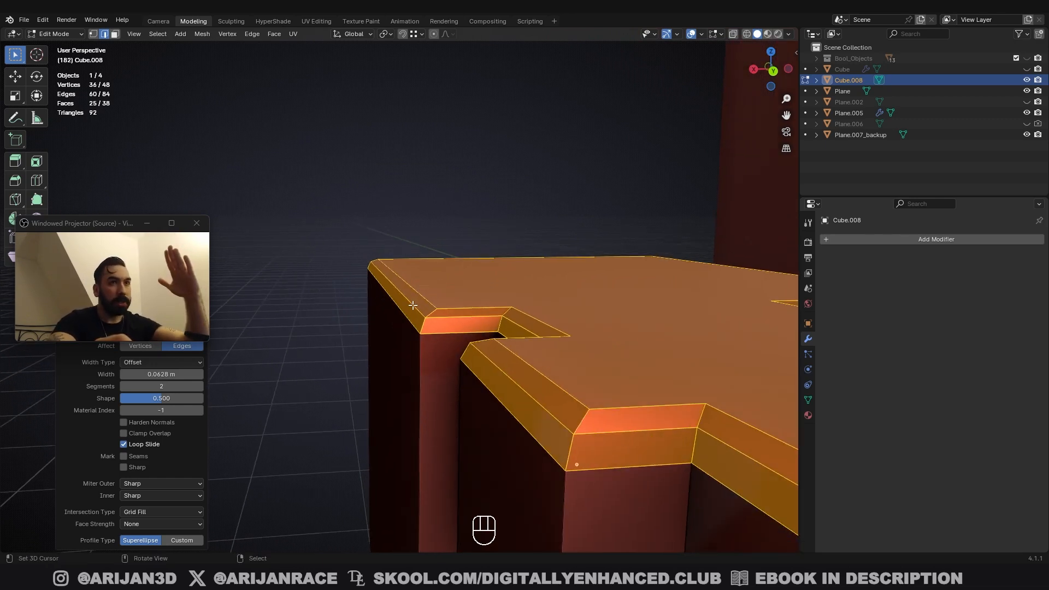
middle_drag(427, 307, 423, 320)
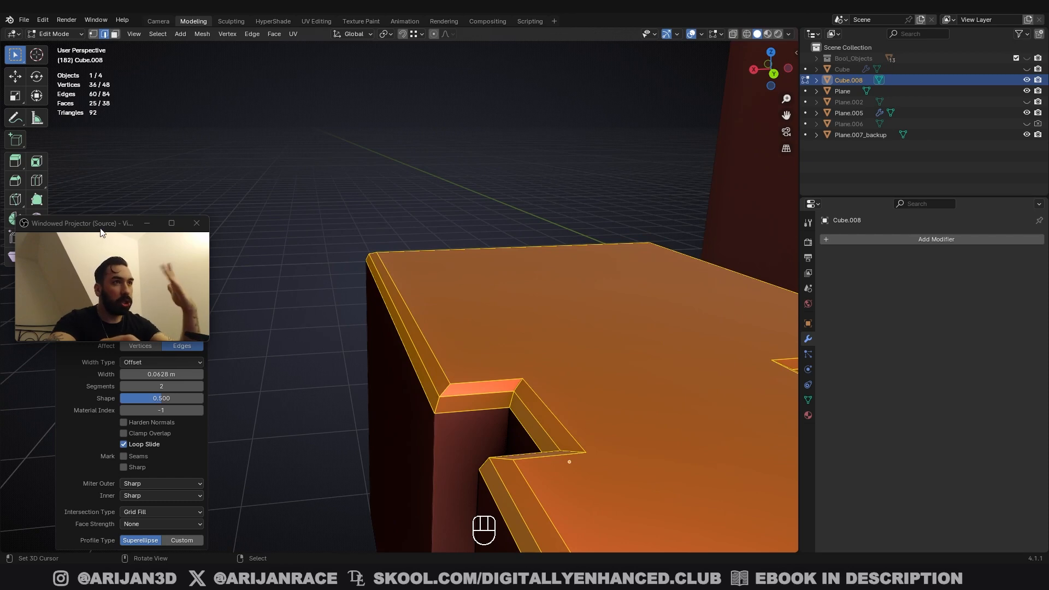
drag(81, 223, 101, 412)
scroll(435, 323, down, 2)
scroll(435, 323, down, 1)
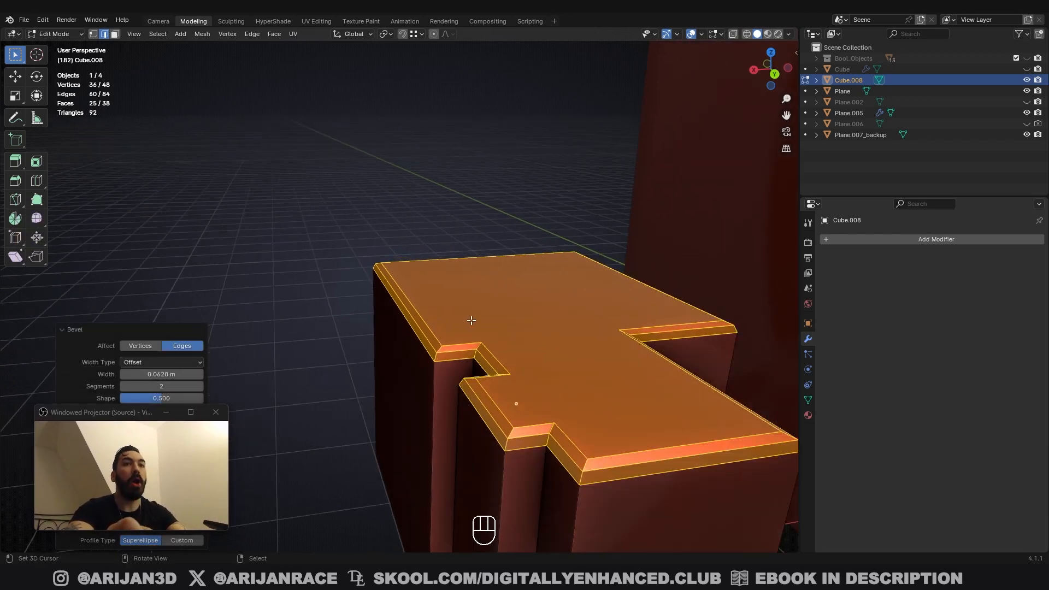
Apply Shade Smooth by Angle to the beveled block and check its shading and mesh
key(Tab)
click(171, 33)
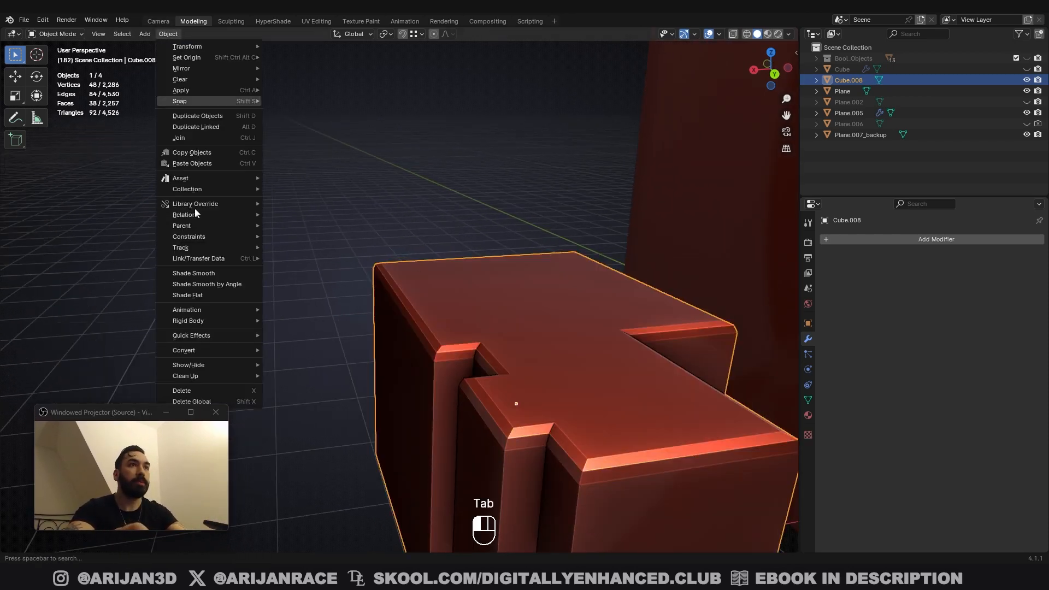
click(203, 282)
mouse_move(203, 283)
middle_down()
mouse_move(464, 323)
mouse_move(333, 234)
mouse_move(391, 261)
mouse_move(420, 354)
mouse_move(475, 409)
mouse_move(445, 426)
mouse_move(330, 309)
mouse_move(374, 367)
mouse_move(356, 351)
mouse_move(342, 363)
mouse_move(429, 388)
mouse_move(359, 340)
mouse_move(319, 336)
mouse_move(391, 351)
mouse_move(407, 296)
middle_up()
key(Tab)
key(Tab)
Undo the smooth shading and the bevel on the notched block
key(ctrl+z)
key(ctrl+z)
key(ctrl+z)
key(ctrl+z)
key(ctrl+z)
Switch editing from the notched block to the wall object with the corner post
scroll(415, 297, down, 5)
middle_drag(487, 298, 388, 278)
key(Tab)
right_click(548, 272)
key(Tab)
scroll(377, 294, up, 3)
shift+middle_drag(388, 279, 361, 290)
scroll(408, 328, up, 2)
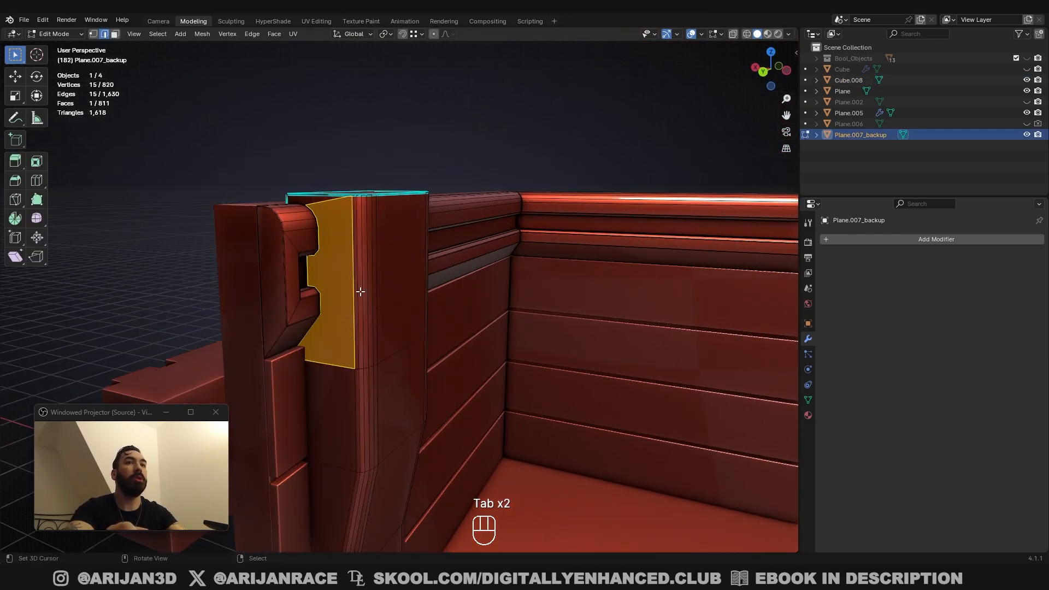
Check the corner post's shading in Object Mode, and return to face select mode with its n-gon selected
scroll(349, 283, up, 3)
middle_drag(261, 242, 344, 246)
key(Tab)
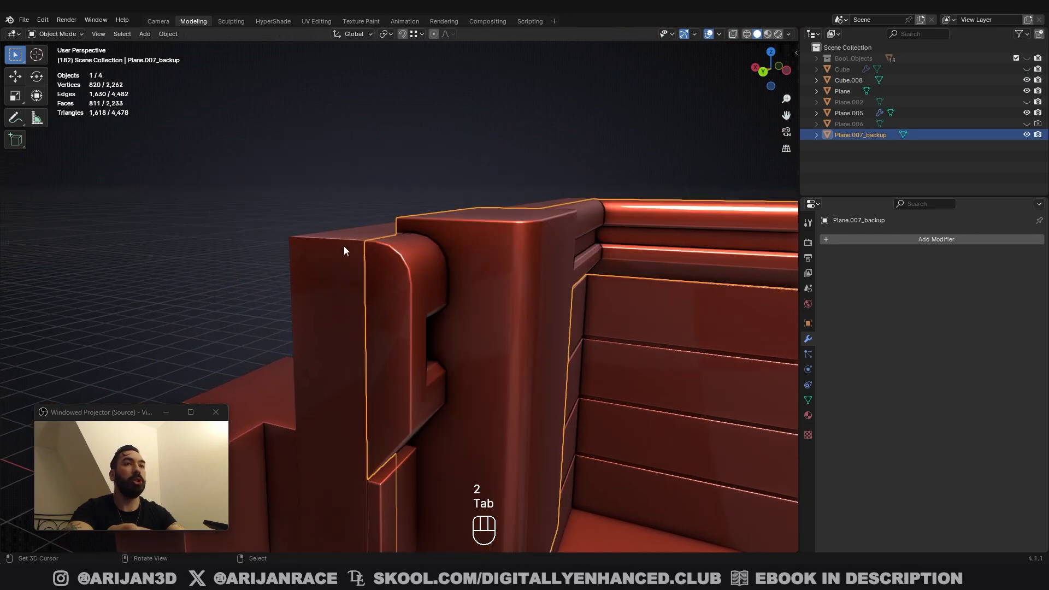
key(Tab)
key(a)
middle_drag(476, 264, 439, 251)
key(3)
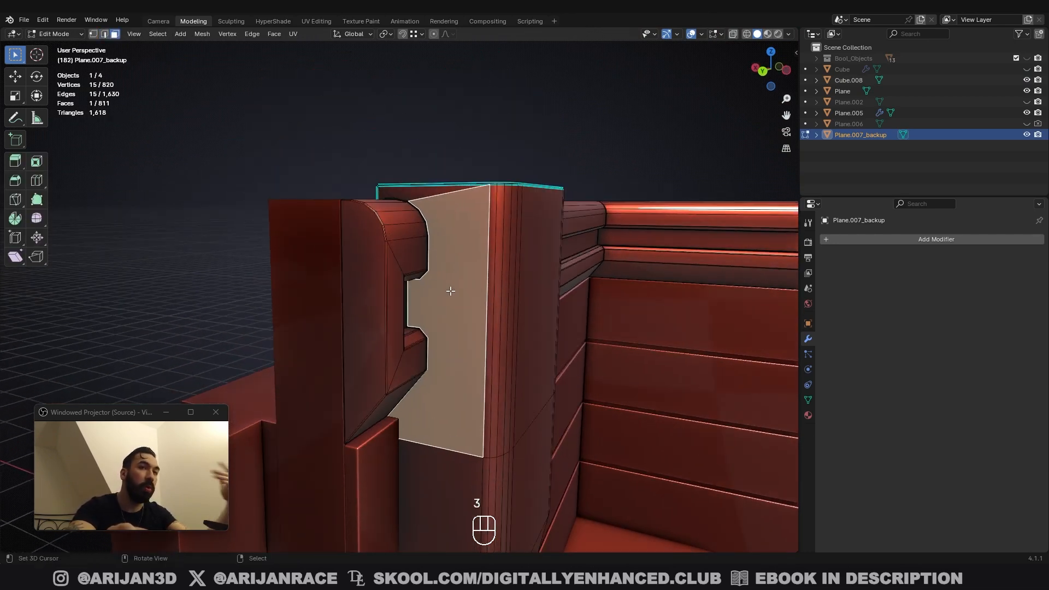
Compare the corner post's shading around its n-gon and rounded top edge in Object Mode and Edit Mode
middle_drag(451, 291, 414, 229)
key(Tab)
key(Tab)
key(Tab)
key(Tab)
key(3)
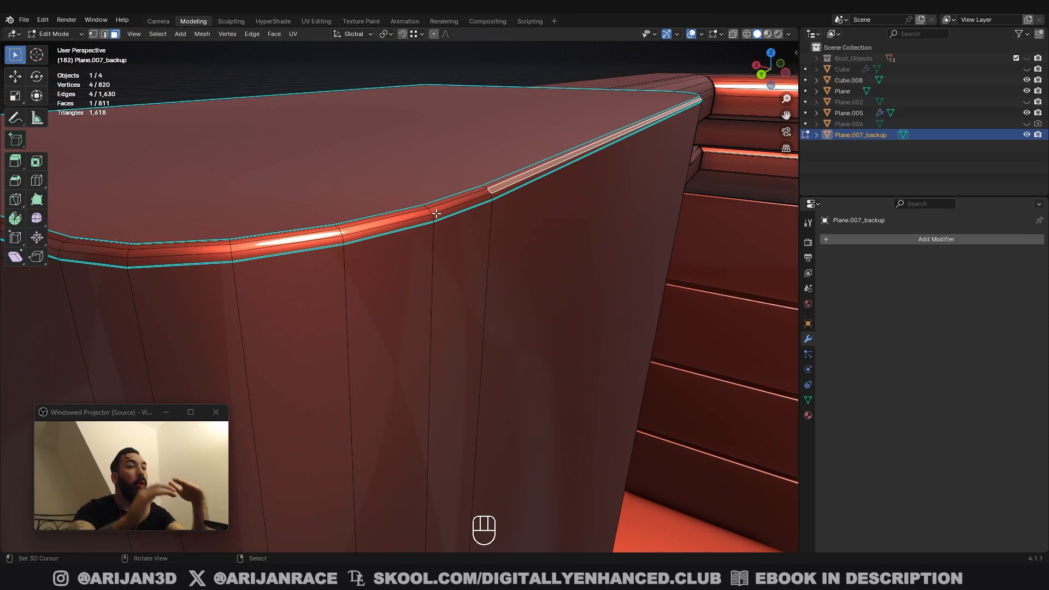
scroll(437, 235, down, 6)
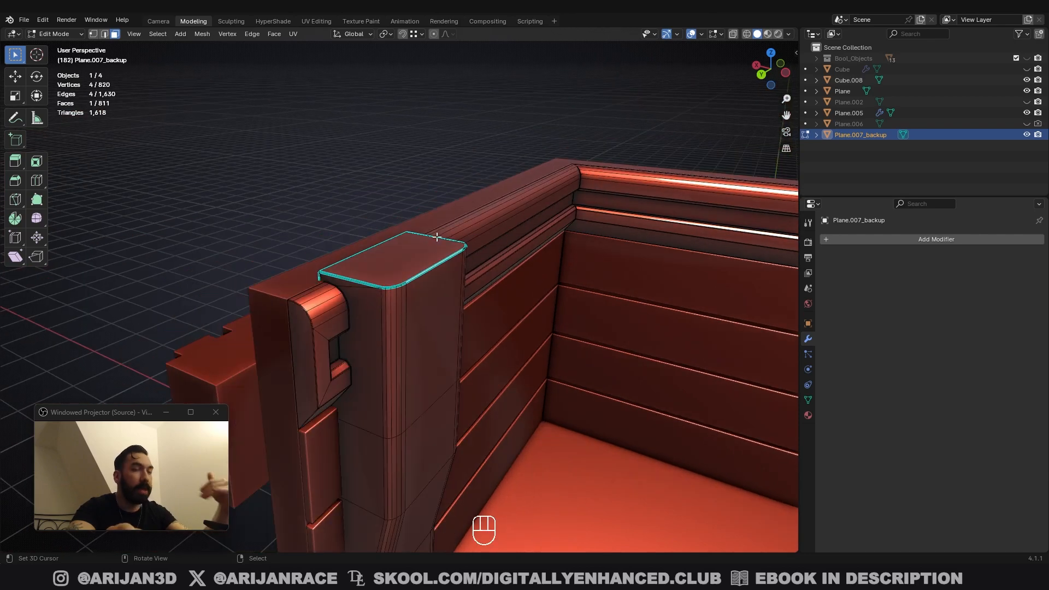
scroll(426, 326, down, 5)
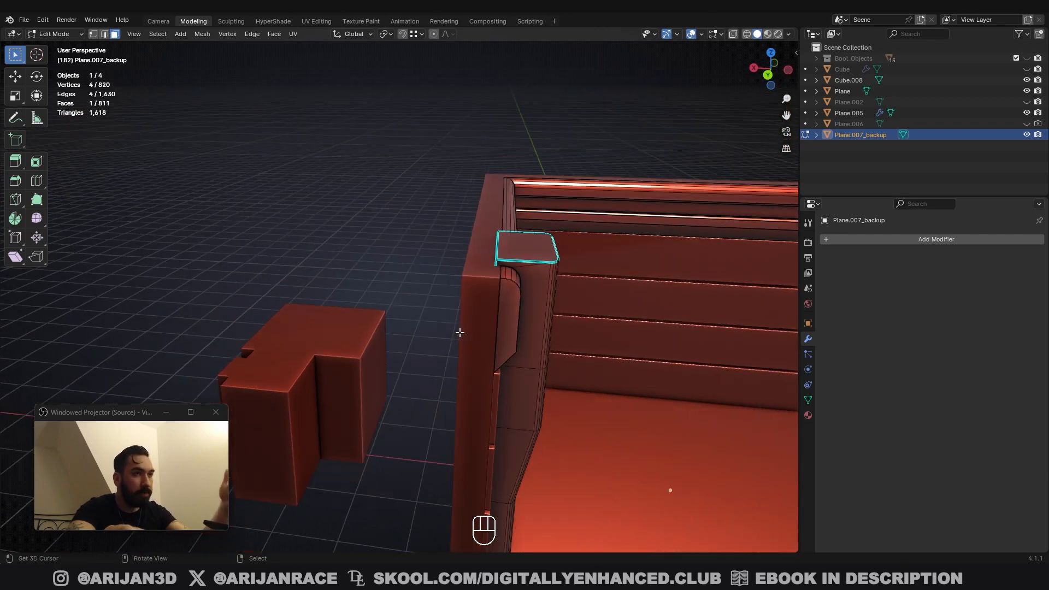
Switch from the wall object to editing the notched block in edge select mode, with the block framed in view
key(Tab)
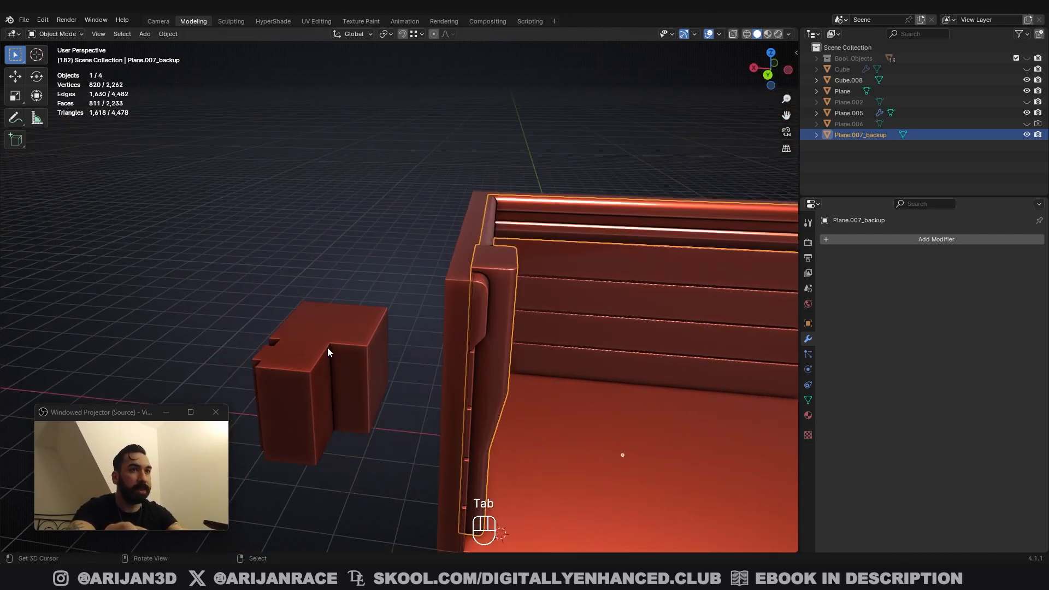
click(327, 349)
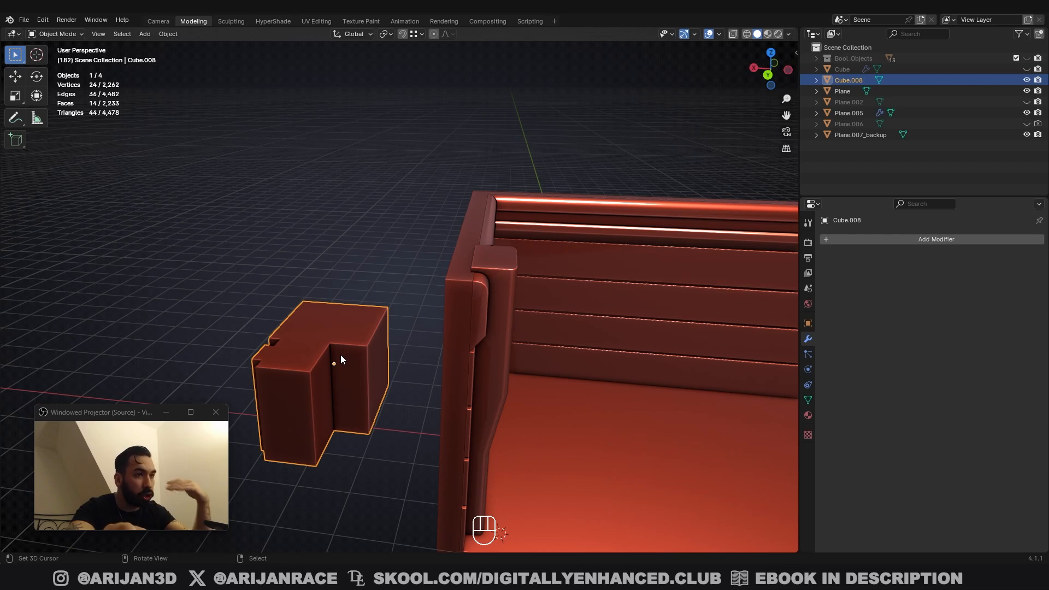
middle_drag(368, 353, 368, 353)
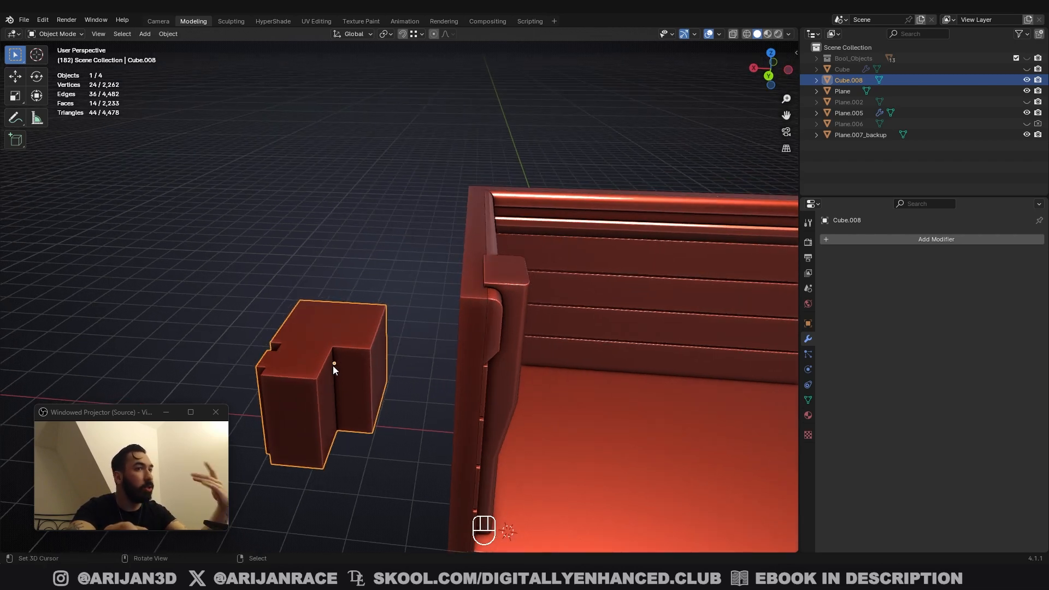
key(KP_Decimal)
middle_drag(360, 359, 474, 322)
key(Tab)
scroll(425, 311, up, 2)
key(2)
scroll(432, 305, up, 2)
scroll(464, 314, down, 2)
scroll(452, 315, up, 2)
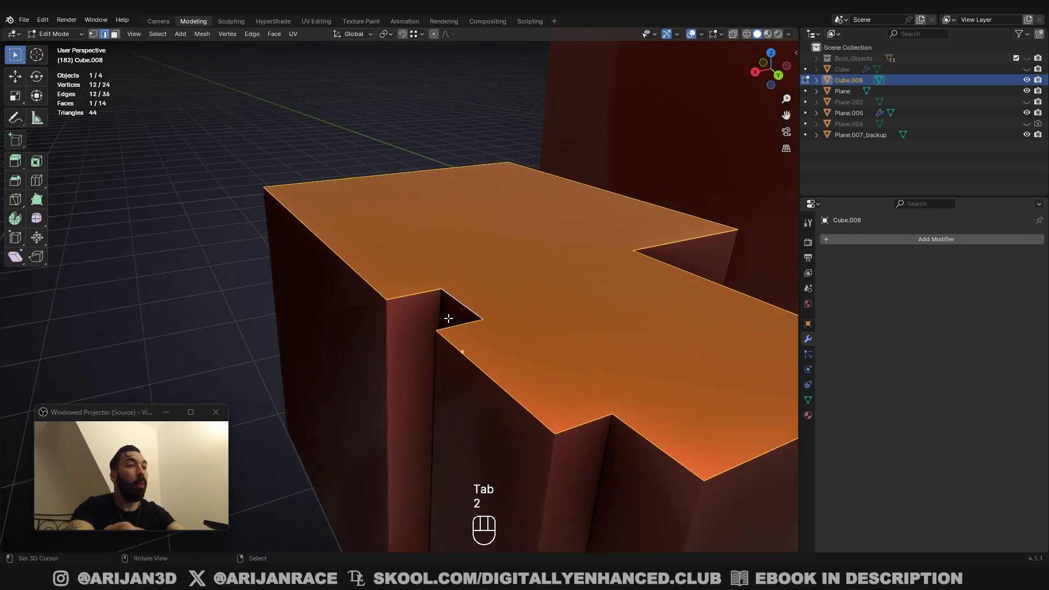
Bevel the edges around the notched block's top face with 8 segments and check the shading in Object Mode
scroll(448, 318, up, 1)
key(ctrl+b)
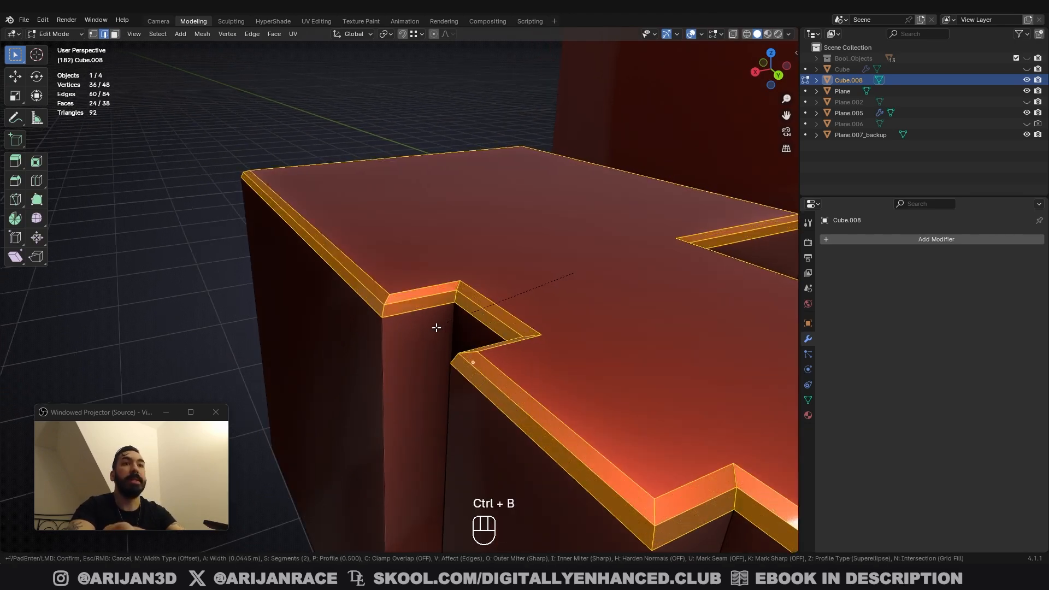
scroll(437, 325, up, 7)
click(442, 323)
key(Tab)
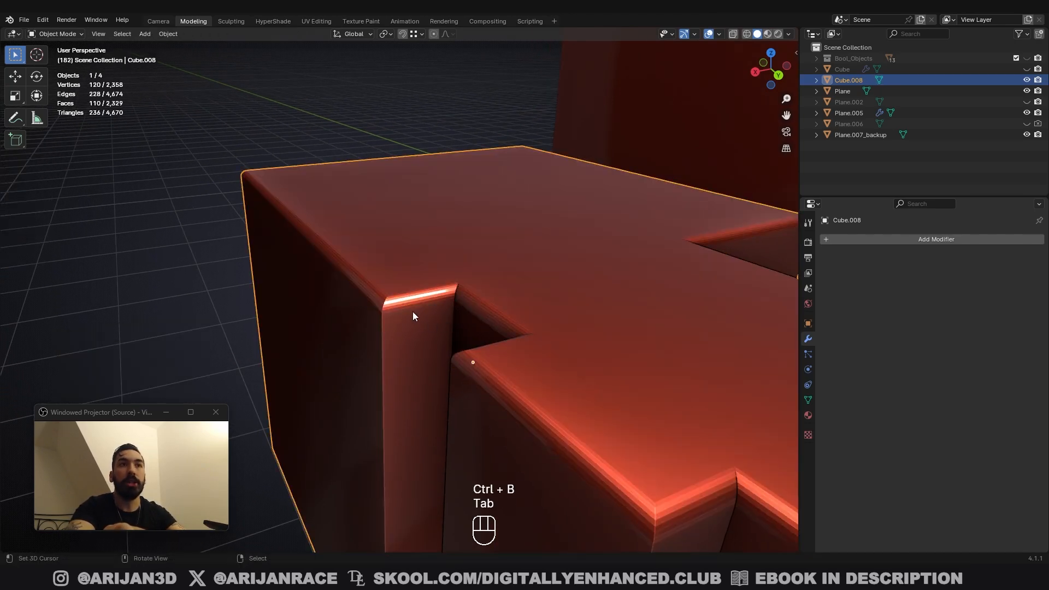
middle_drag(412, 312, 380, 326)
Undo the bevel around the block's top face
key(ctrl+z)
key(ctrl+z)
key(ctrl+z)
scroll(410, 317, up, 6)
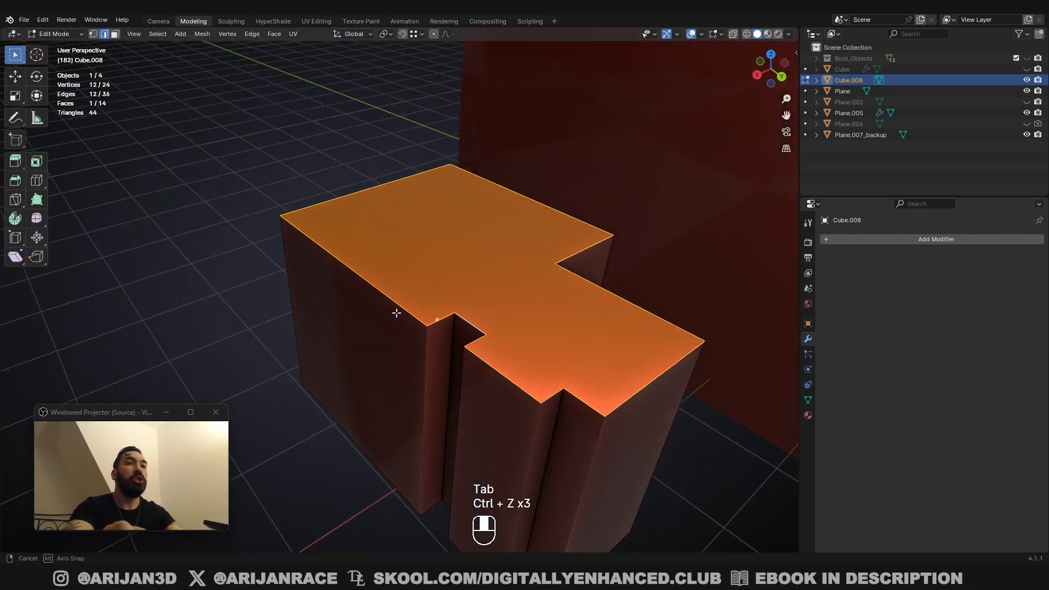
key(ctrl+b)
scroll(424, 297, down, 1)
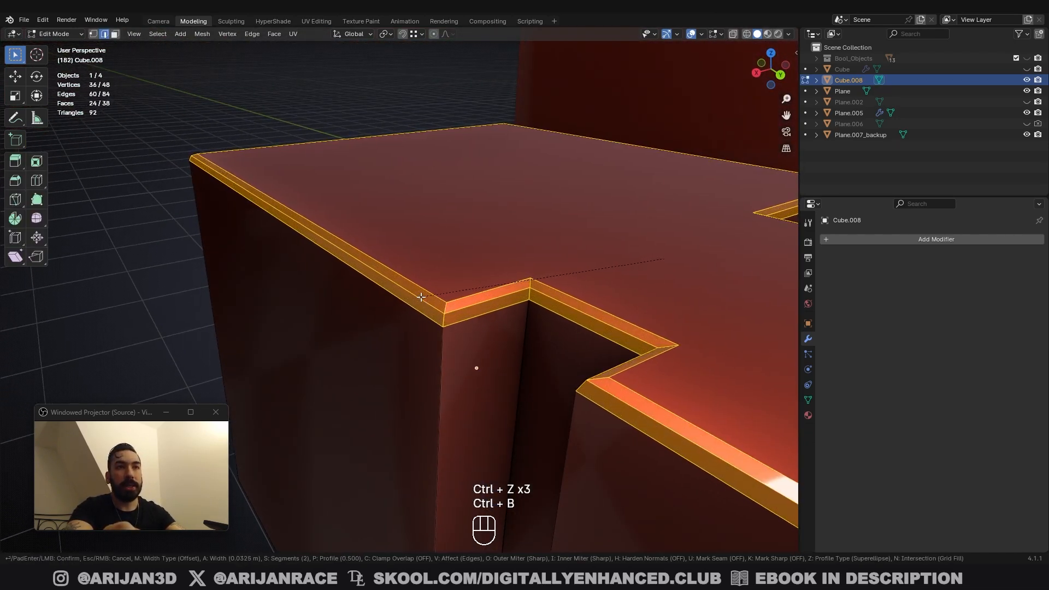
key(p)
right_click(353, 298)
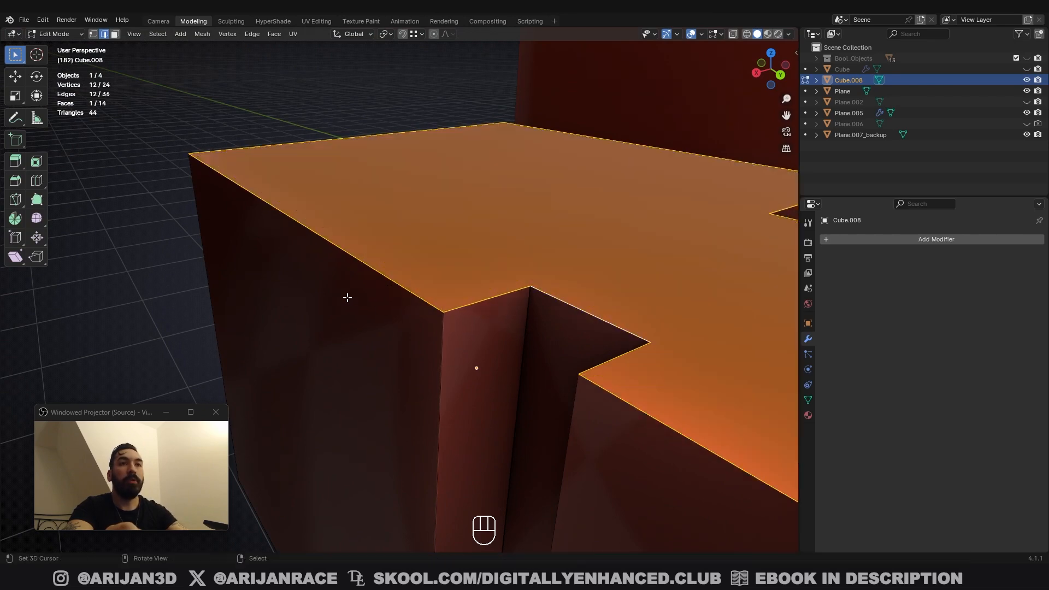
Select the whole notched block and bevel all its edges about 0.019 m wide with 2 segments
scroll(350, 297, down, 5)
key(a)
middle_drag(393, 295, 454, 309)
key(a)
scroll(457, 316, up, 4)
scroll(458, 319, up, 1)
key(ctrl+b)
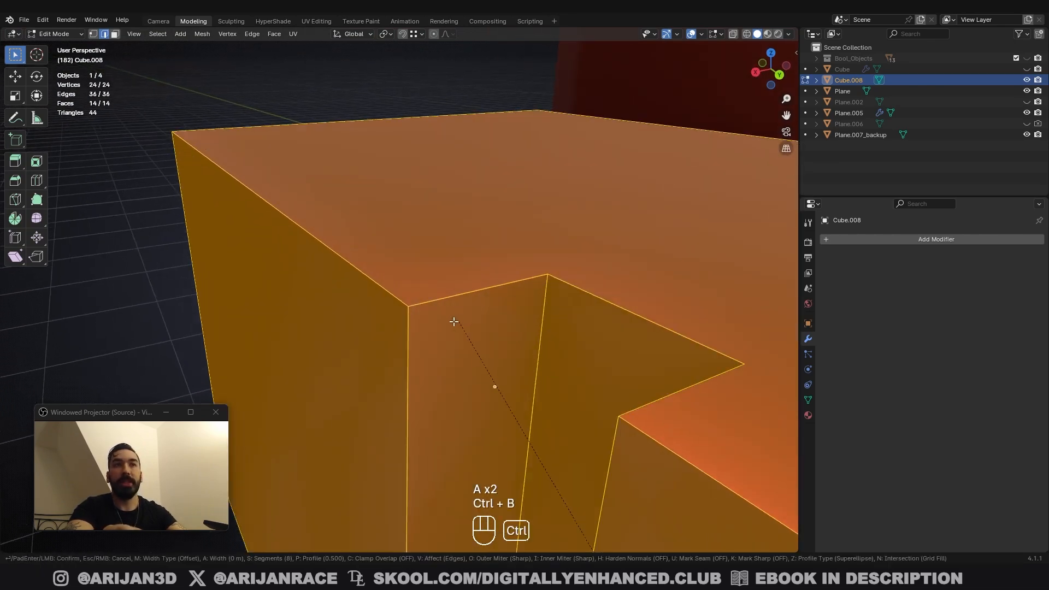
scroll(439, 319, down, 1)
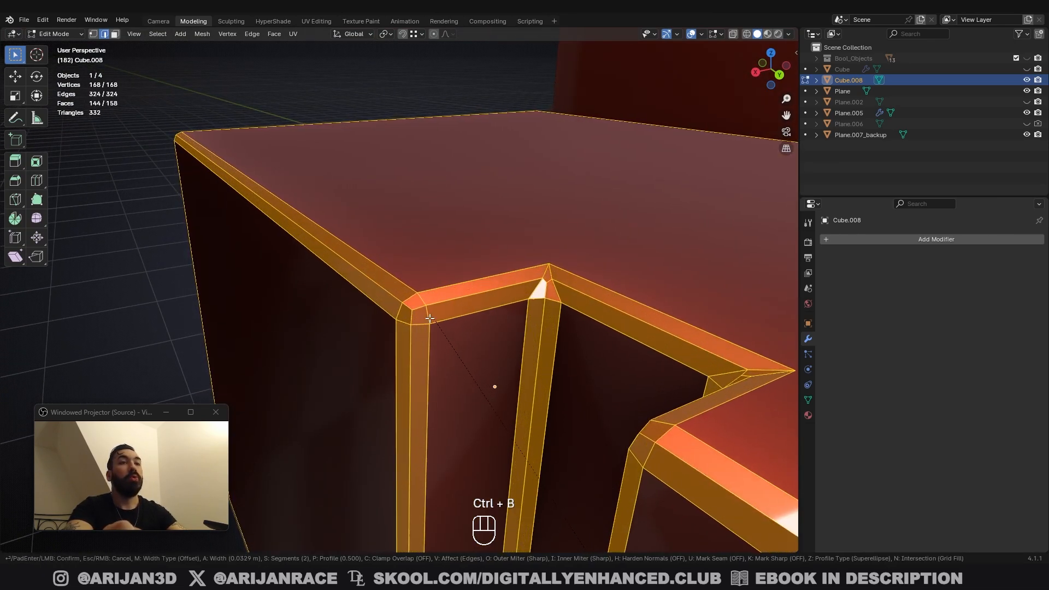
click(441, 320)
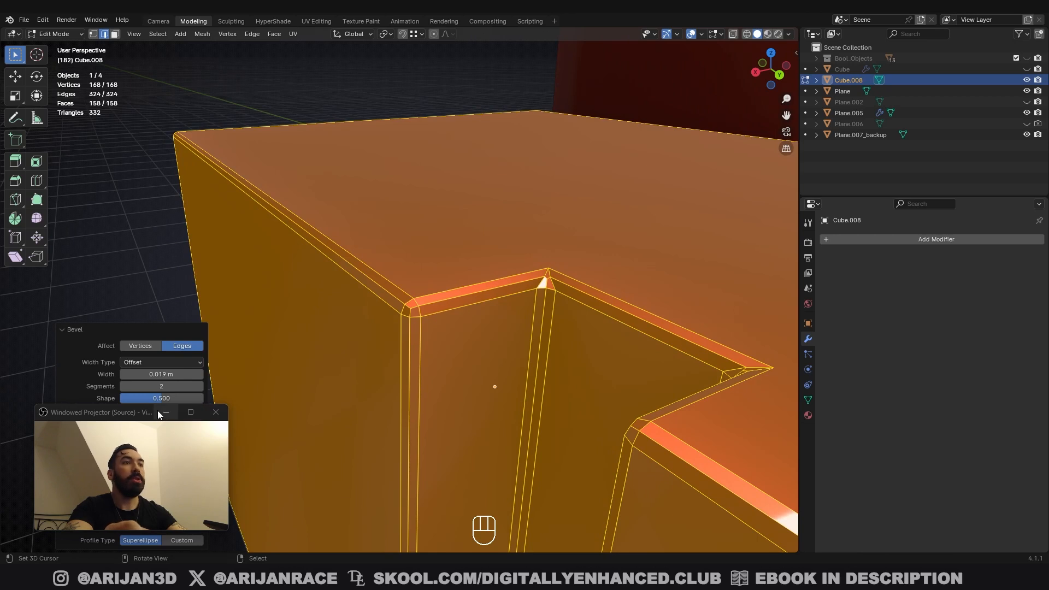
Set the bevel's shape to 1.000 and its outer miter to Arc
drag(155, 413, 203, 398)
drag(108, 437, 123, 200)
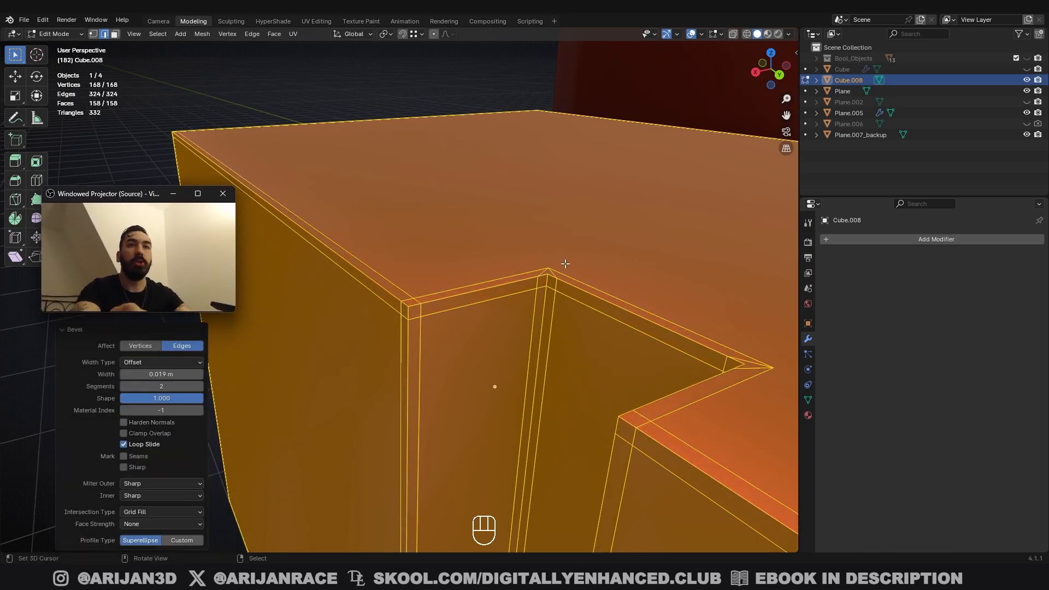
middle_drag(562, 263, 507, 307)
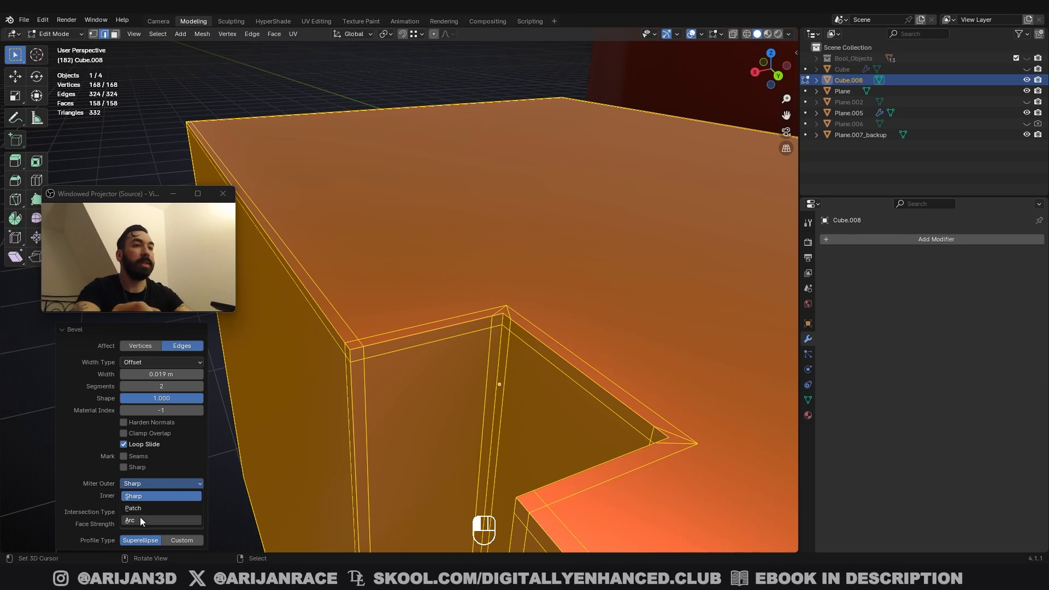
click(140, 518)
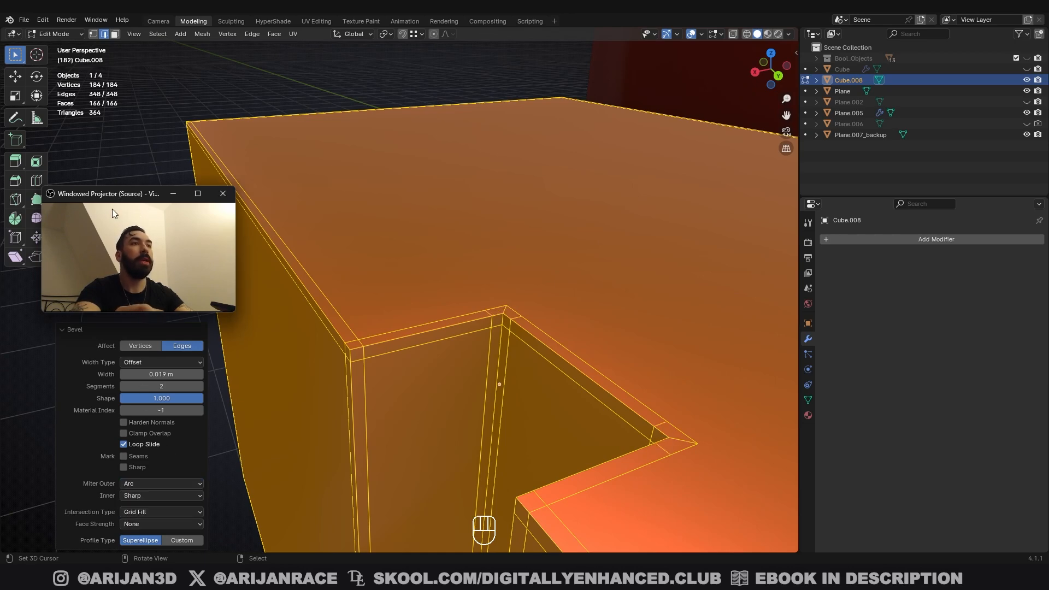
Apply smooth shading to the beveled block in Object Mode and deselect everything
drag(113, 209, 123, 445)
middle_drag(385, 281, 444, 286)
key(Tab)
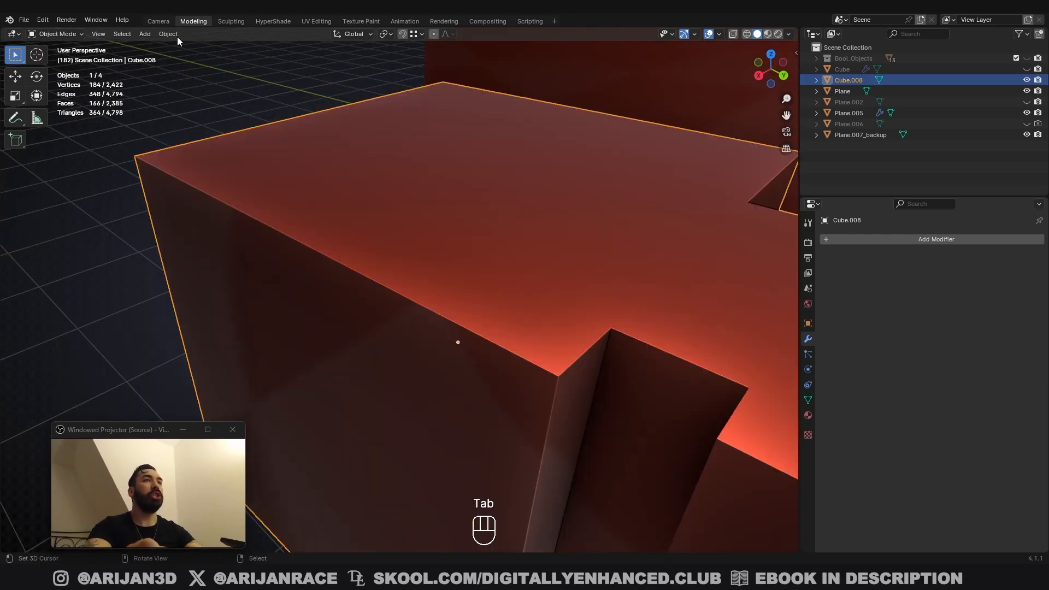
click(168, 34)
click(218, 260)
middle_drag(225, 286, 427, 370)
key(alt+a)
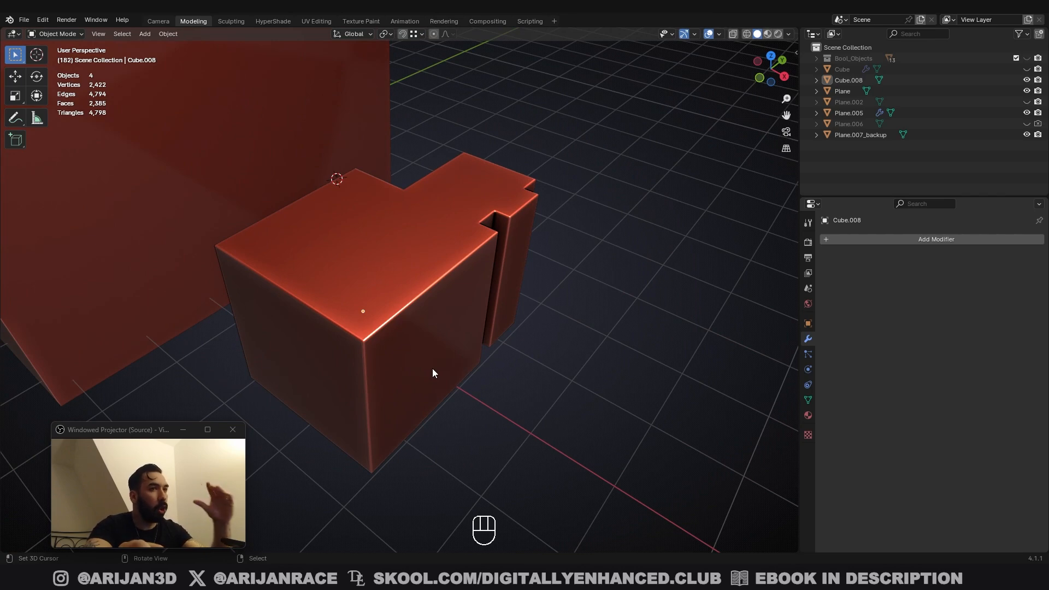
Check the smooth-shaded edges and support loops around the block's notch in Object Mode and Edit Mode
scroll(462, 344, up, 5)
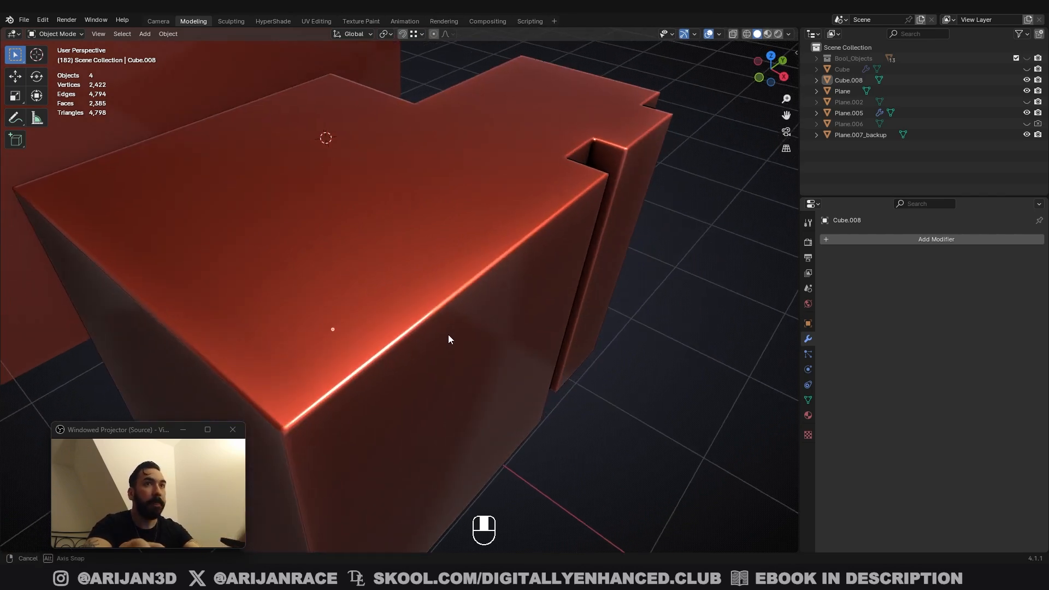
key(Tab)
middle_drag(498, 290, 465, 314)
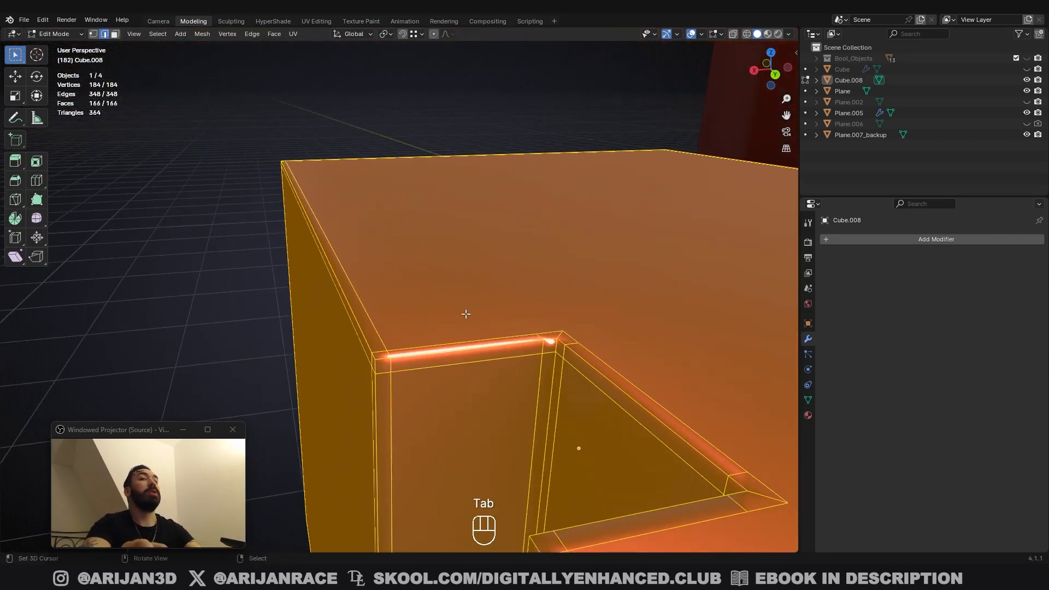
key(Tab)
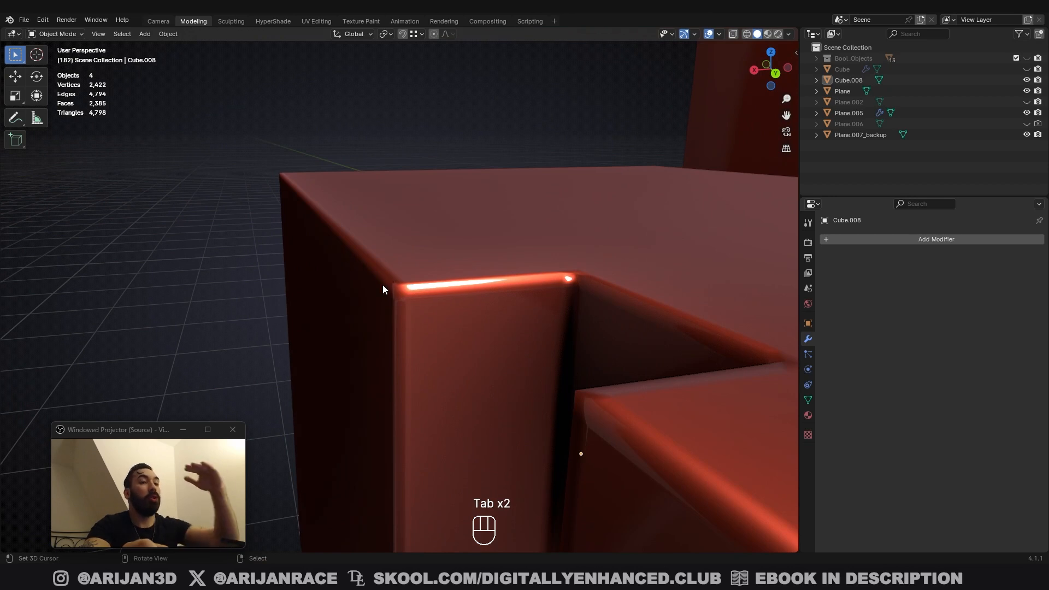
In face select mode, select the narrow bevel face along the top edge, and after it the large top n-gon
key(Tab)
key(3)
click(390, 265)
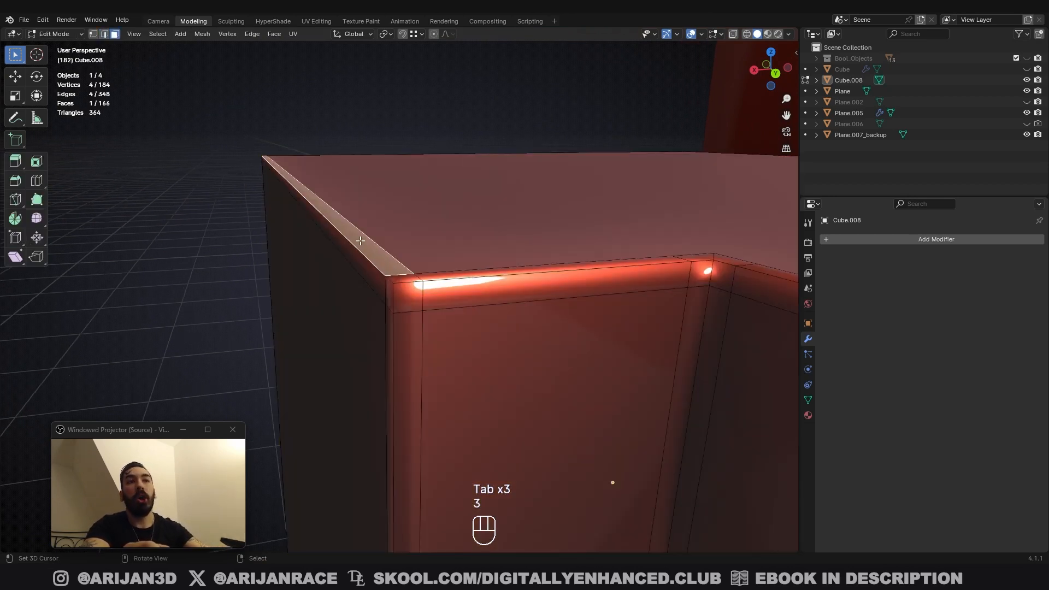
middle_drag(361, 240, 437, 275)
click(437, 276)
scroll(435, 283, down, 2)
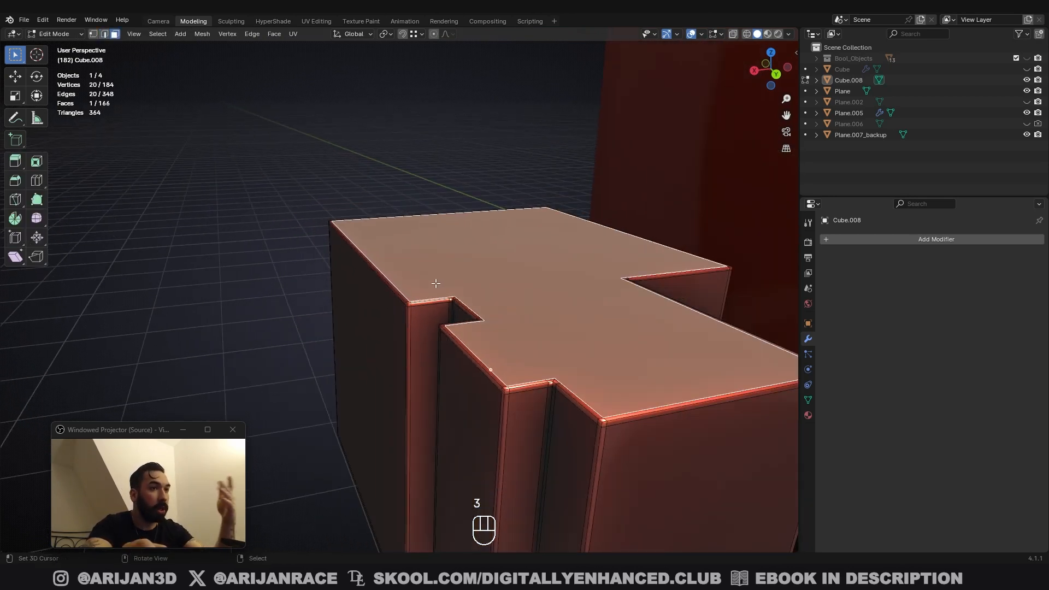
scroll(437, 285, up, 2)
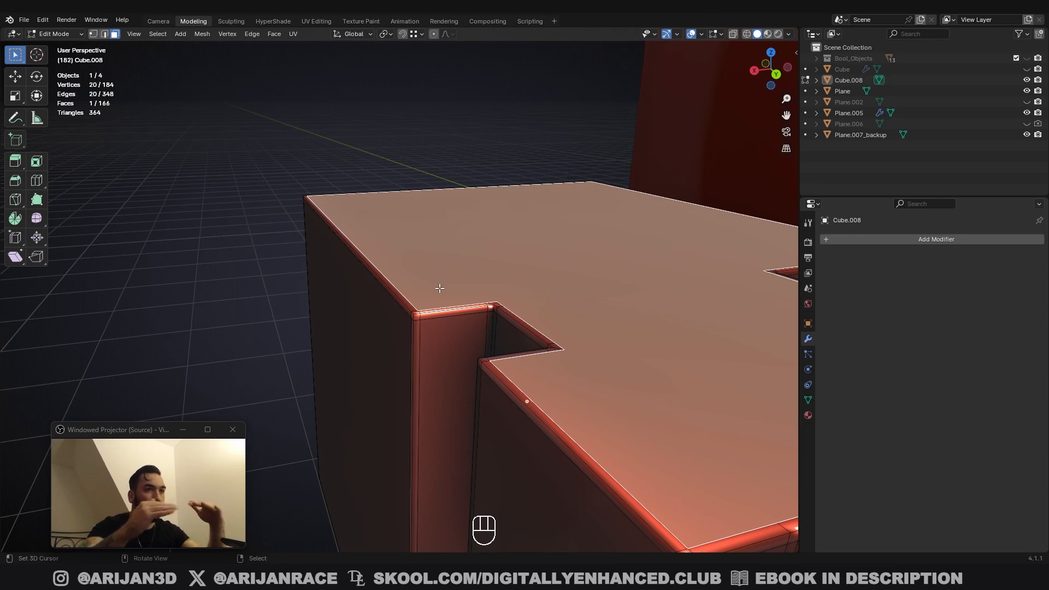
Examine the highlights and shading across the block's flat top n-gon from several angles
key(Tab)
scroll(424, 289, up, 2)
key(Tab)
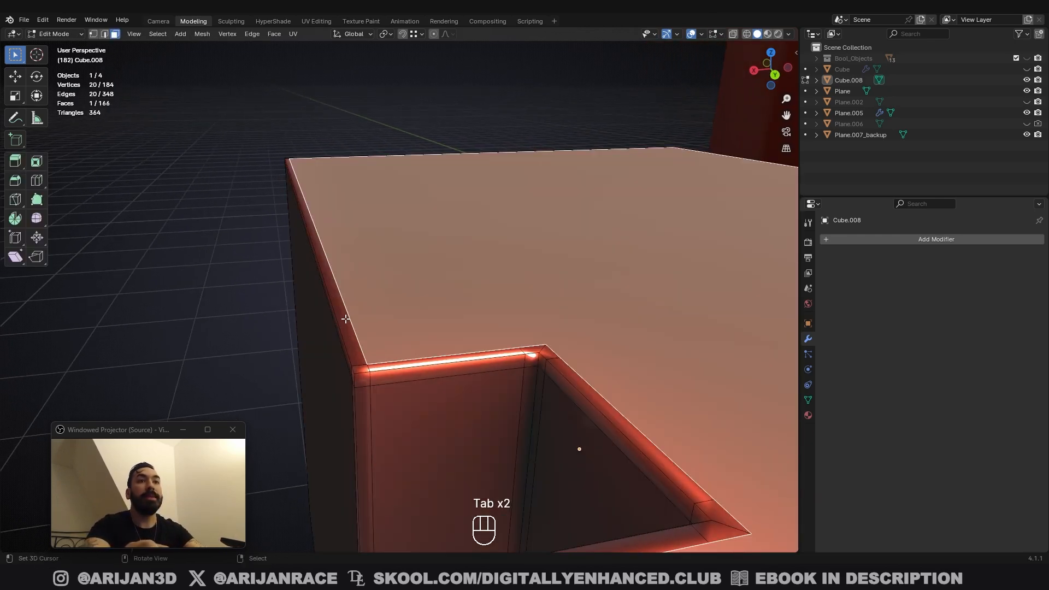
key(Tab)
scroll(437, 355, down, 3)
middle_drag(457, 406, 506, 407)
shift+middle_drag(491, 327, 496, 357)
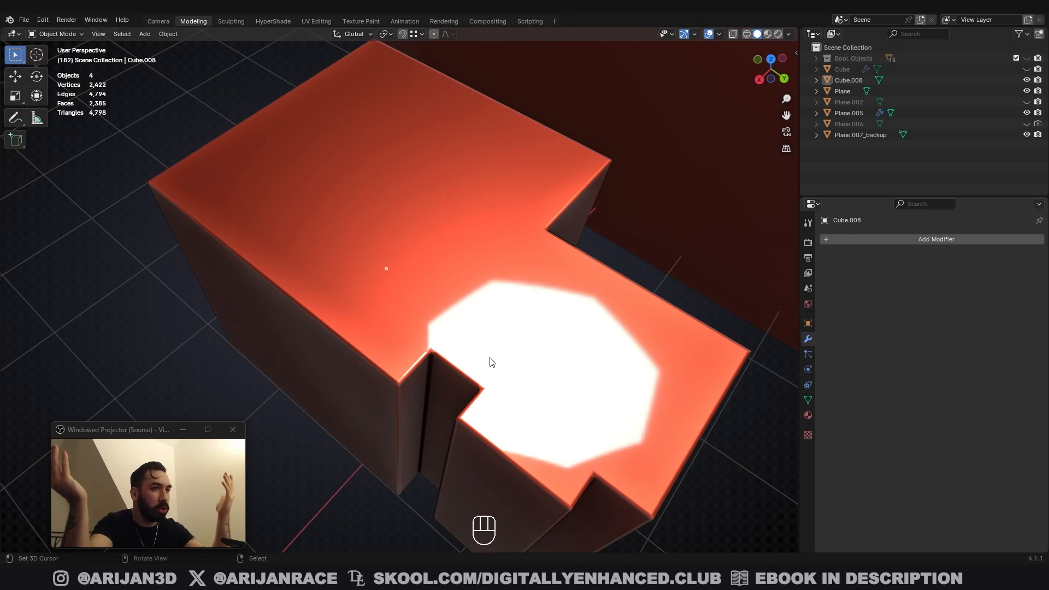
middle_drag(488, 352, 536, 327)
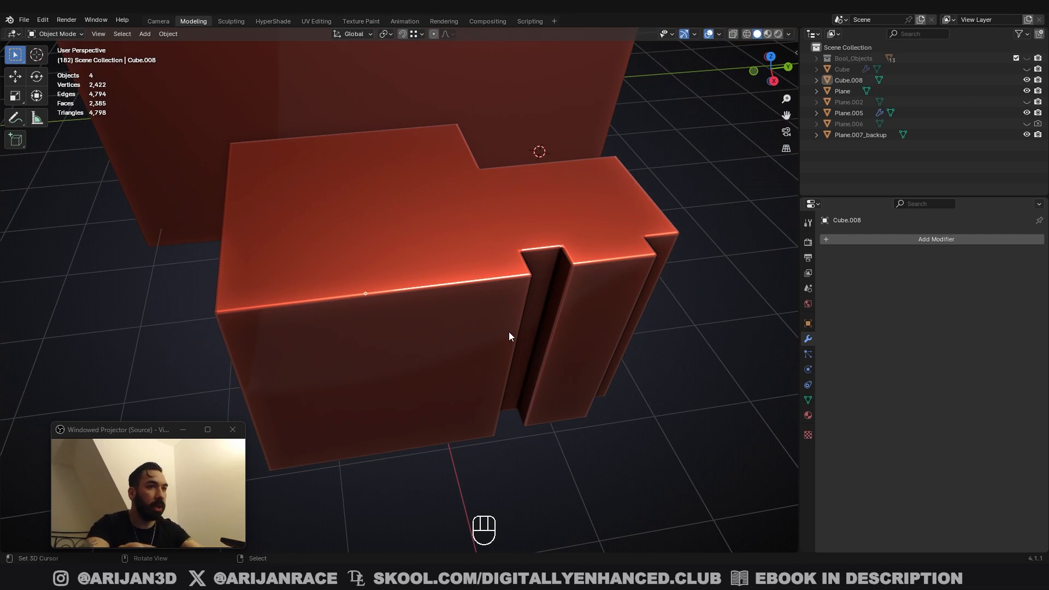
middle_drag(473, 201, 368, 258)
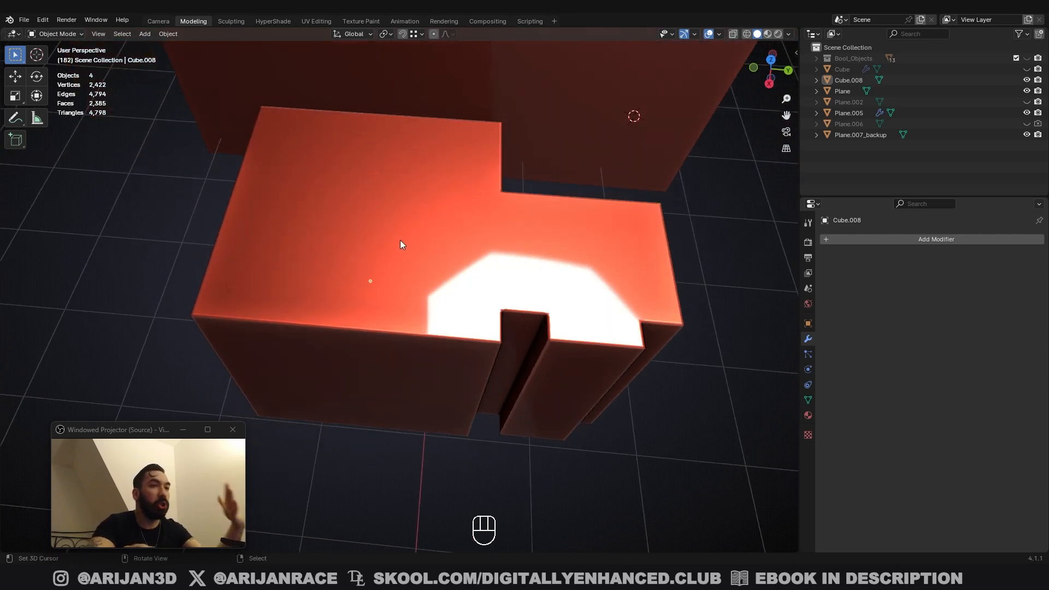
middle_drag(483, 304, 420, 298)
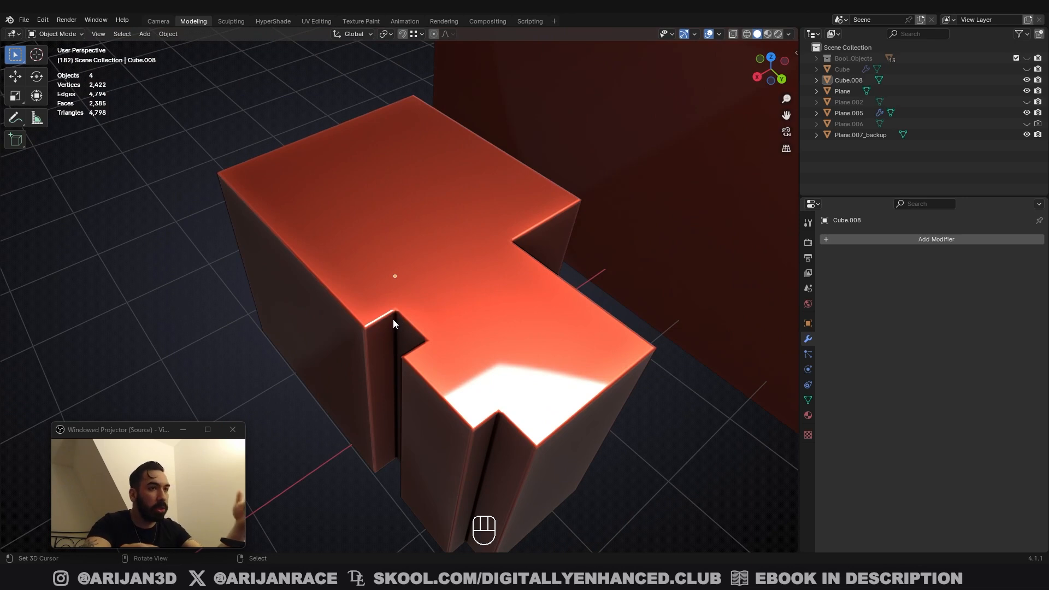
middle_drag(373, 309, 256, 295)
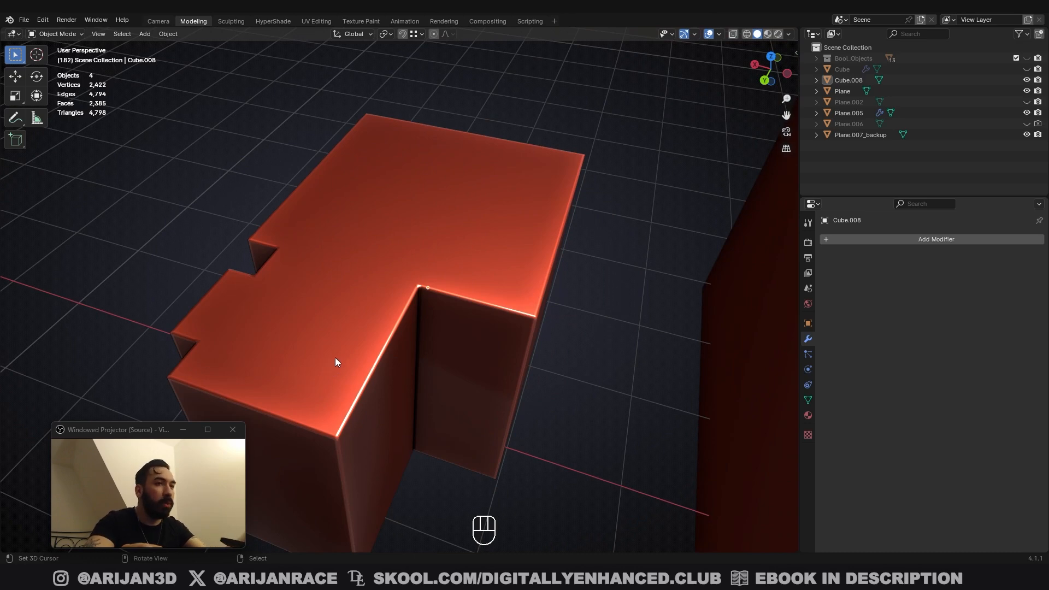
Clear the face selection and compare the shading at the block's front corner with its mesh in both modes
middle_drag(335, 357, 503, 352)
key(Tab)
key(Tab)
key(Tab)
key(a)
scroll(431, 264, up, 2)
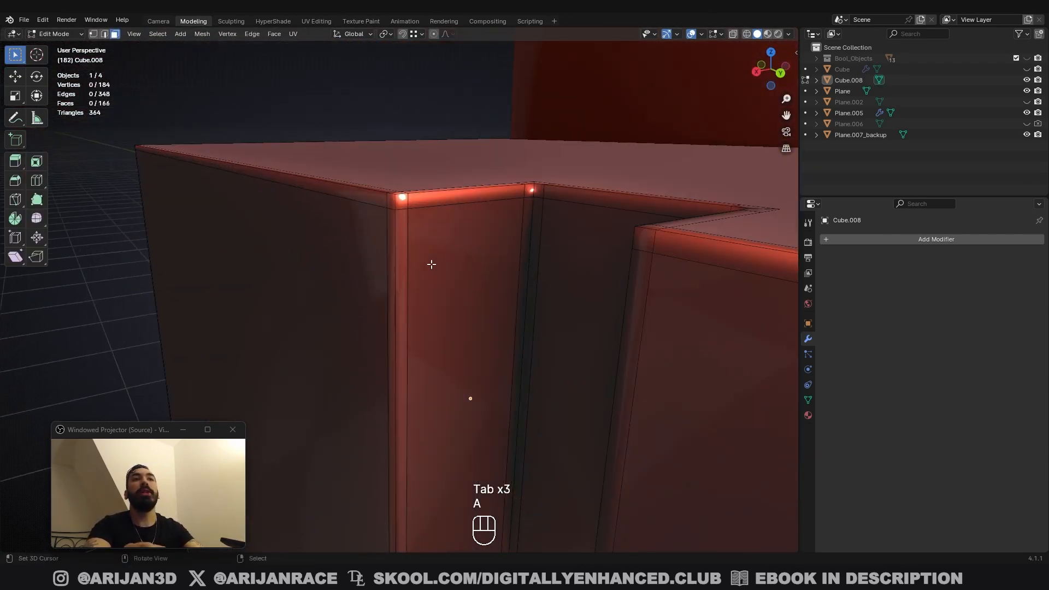
shift+middle_drag(416, 246, 442, 372)
key(Tab)
key(Tab)
key(Tab)
key(Tab)
key(Tab)
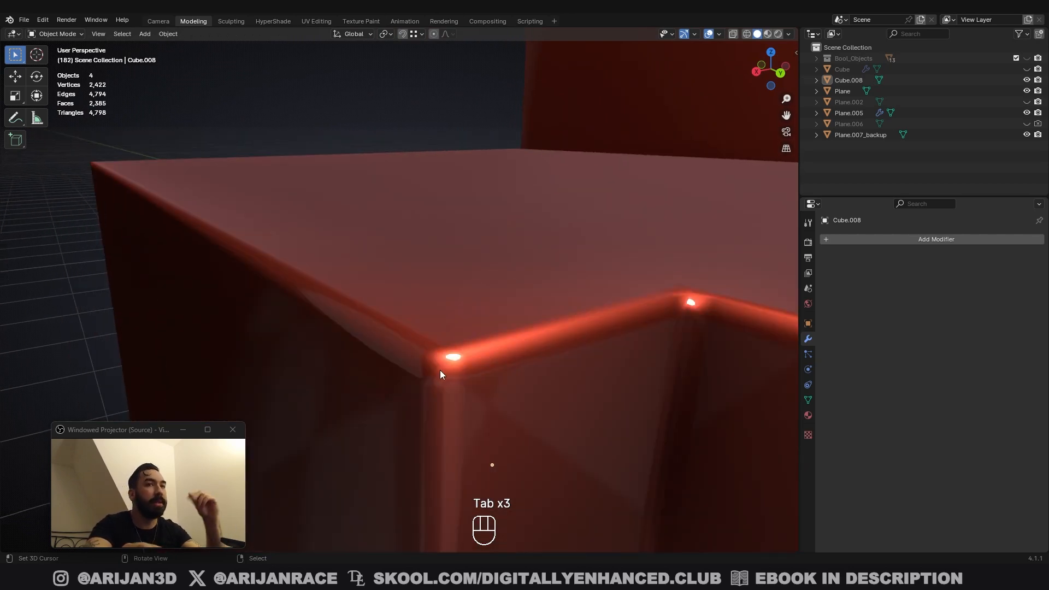
Undo the previous bevel and smooth shading on the notched block, back to its plain unbeveled mesh in Edit Mode
scroll(442, 372, down, 2)
key(Tab)
key(ctrl+z)
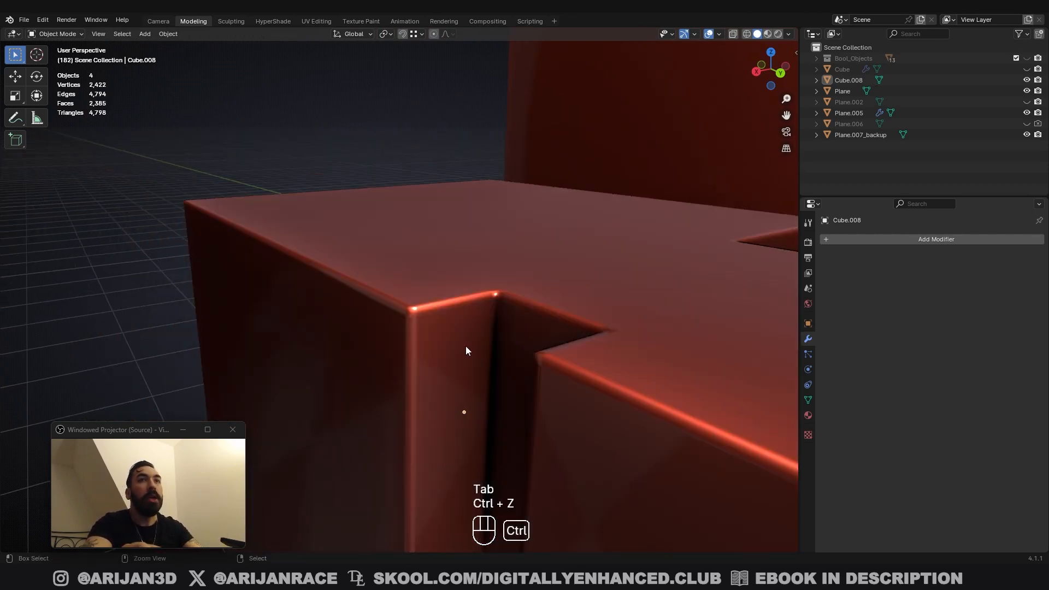
key(ctrl+z)
key(ctrl+z)
key(ctrl+z)
key(ctrl+z)
key(ctrl+z)
key(ctrl+z)
key(ctrl+z)
key(ctrl+z)
key(ctrl+z)
key(ctrl+z)
key(ctrl+z)
key(ctrl+z)
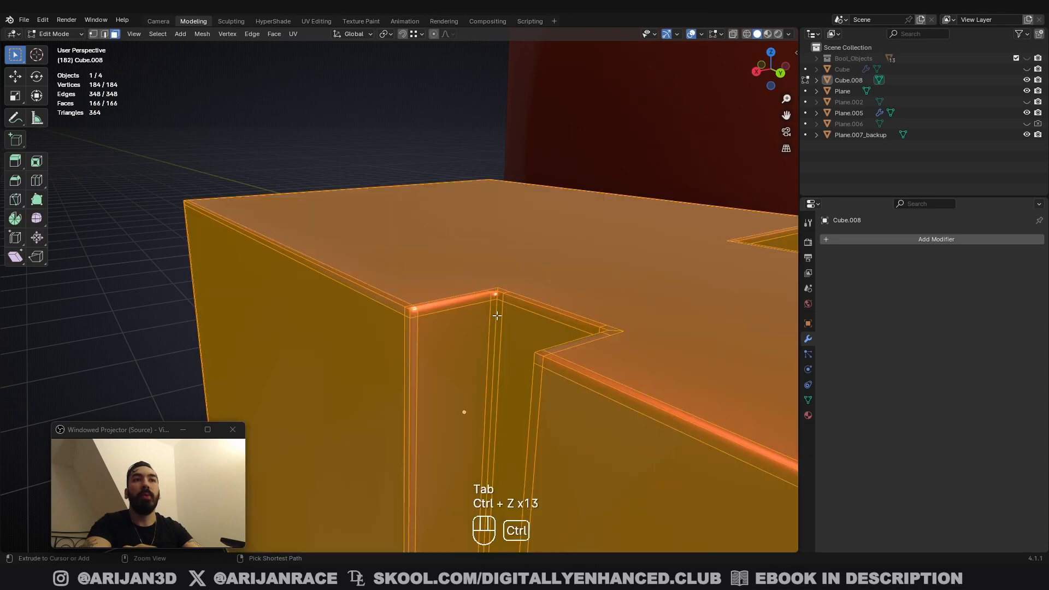
key(ctrl+z)
key(ctrl+z)
key(ctrl+z)
key(ctrl+z)
key(ctrl+z)
key(ctrl+z)
scroll(511, 315, down, 6)
key(Tab)
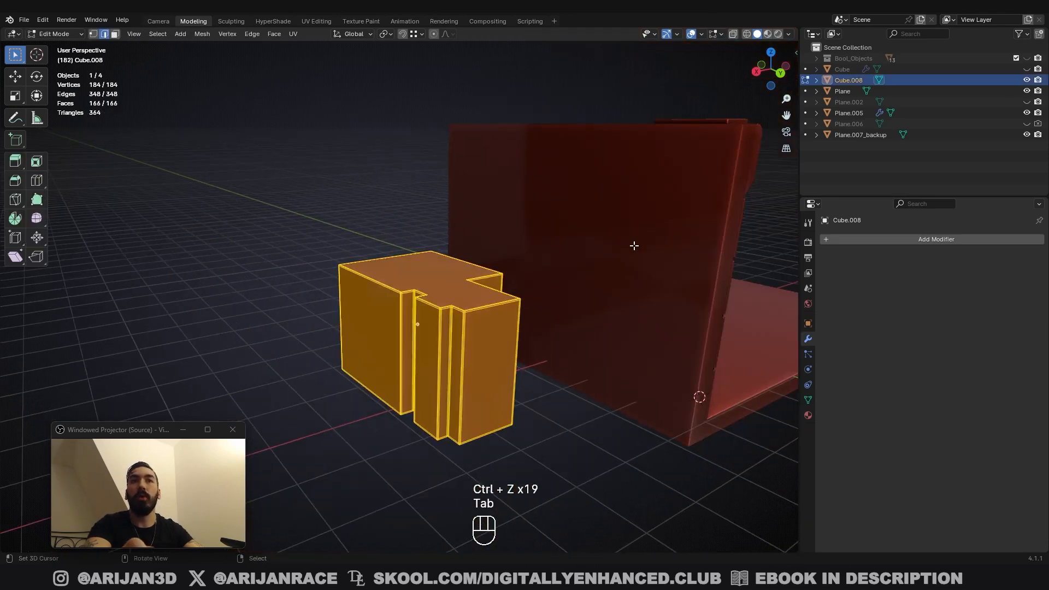
scroll(579, 284, up, 4)
key(ctrl+z)
key(ctrl+z)
key(ctrl+z)
key(ctrl+z)
scroll(480, 296, up, 2)
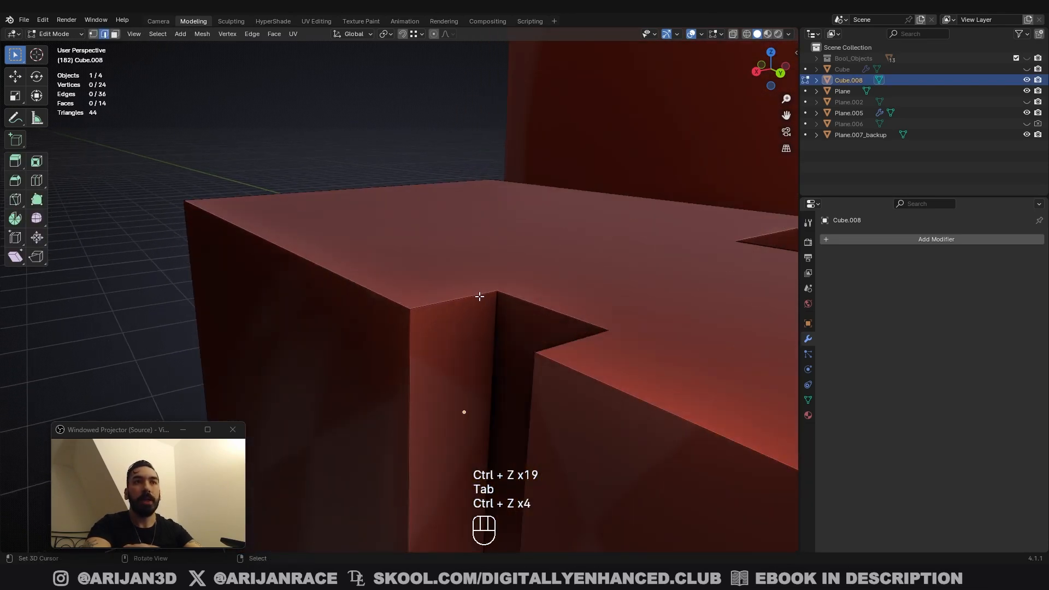
Bevel all edges of the notched block with five segments, a width of about 0.065 m and a shape of 0.5
key(a)
key(ctrl+b)
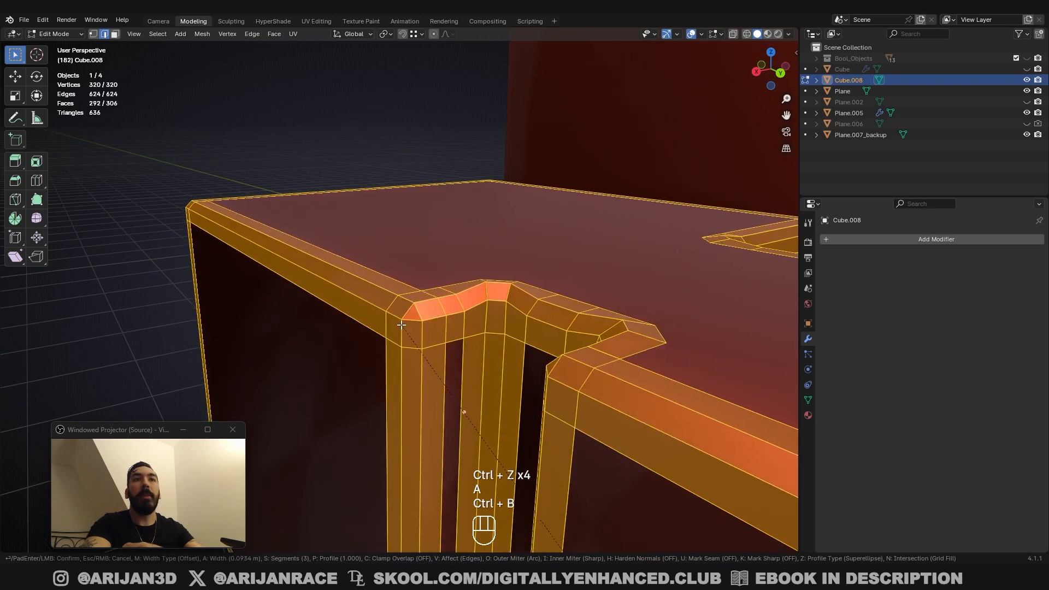
scroll(405, 329, up, 2)
click(406, 331)
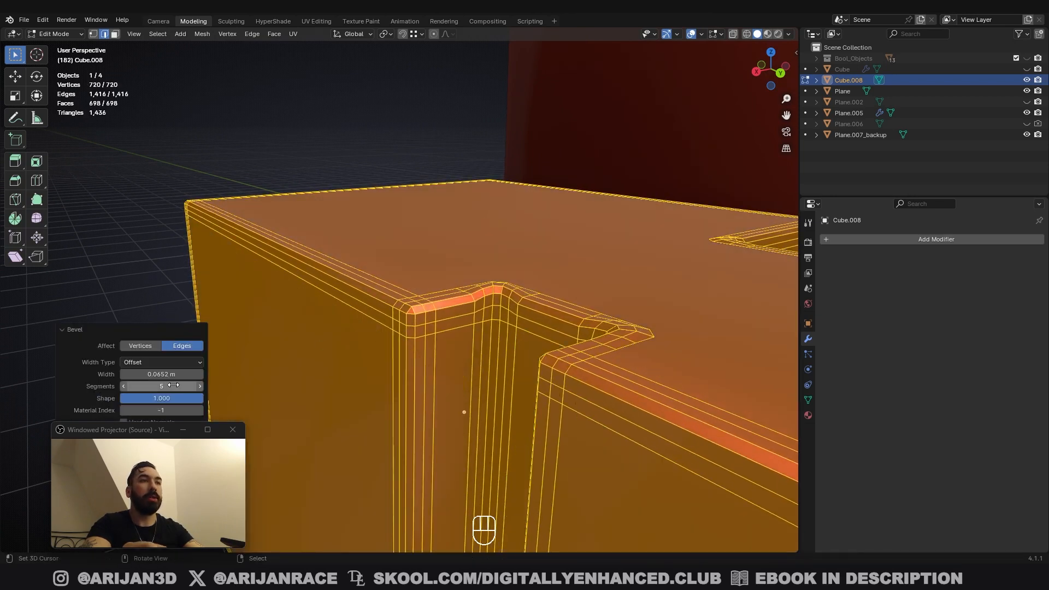
text(.5)
key(Return)
Shade the rounded block smooth in Object Mode and check its top surface
key(Tab)
scroll(444, 319, down, 2)
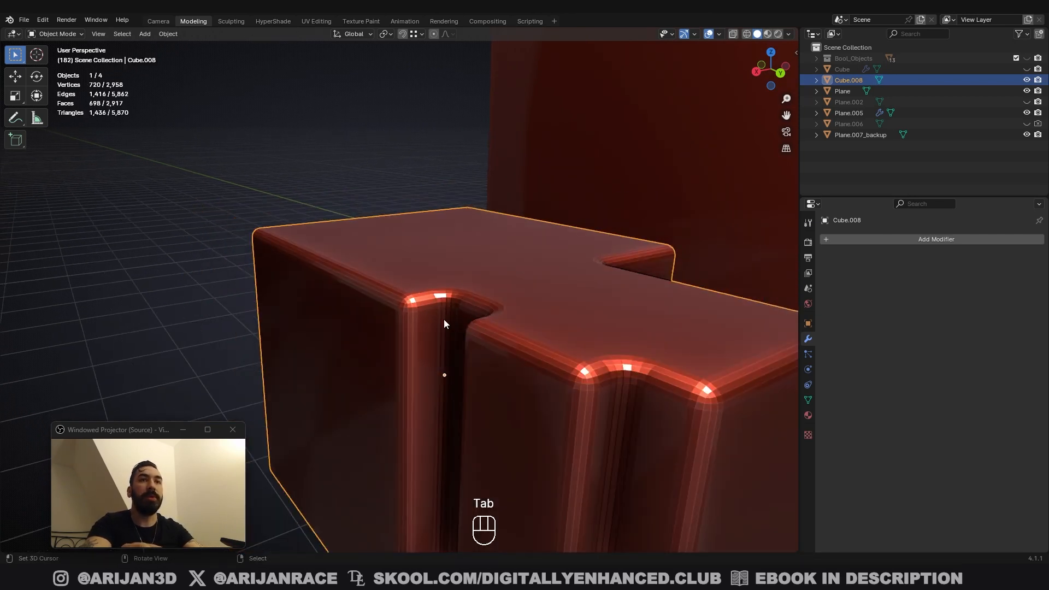
middle_drag(444, 319, 429, 331)
click(170, 34)
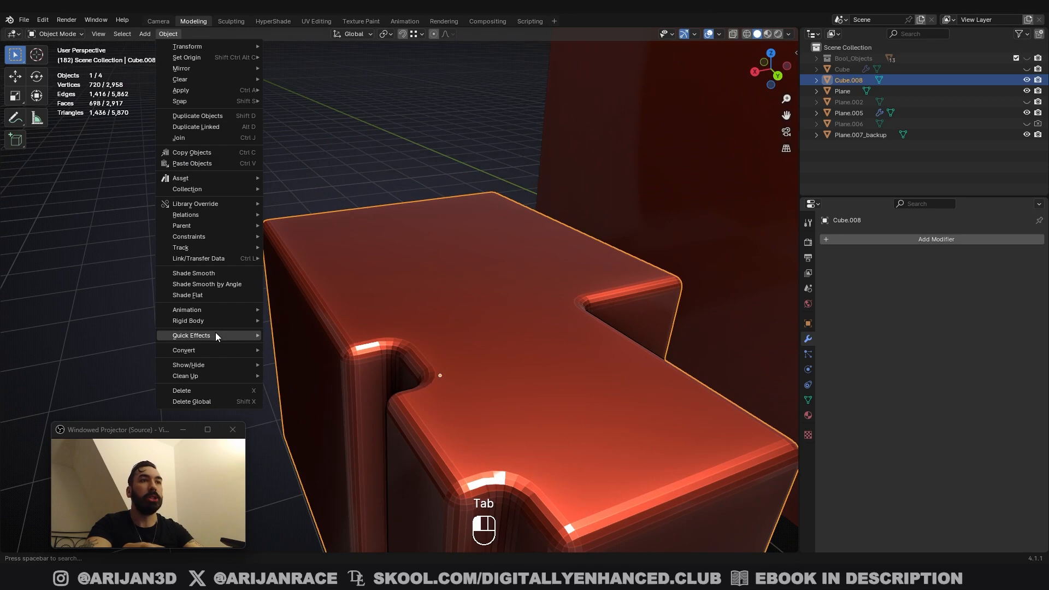
click(201, 273)
middle_drag(487, 389, 477, 372)
Undo the smooth shading and the five-segment bevel on the block
key(ctrl+z)
key(ctrl+z)
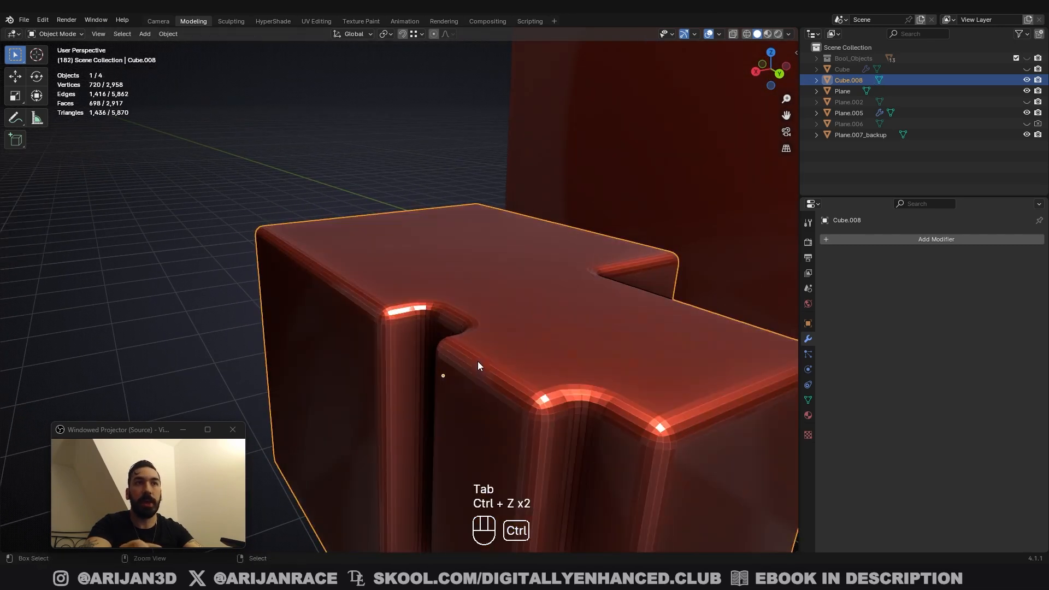
key(ctrl+z)
key(ctrl+z)
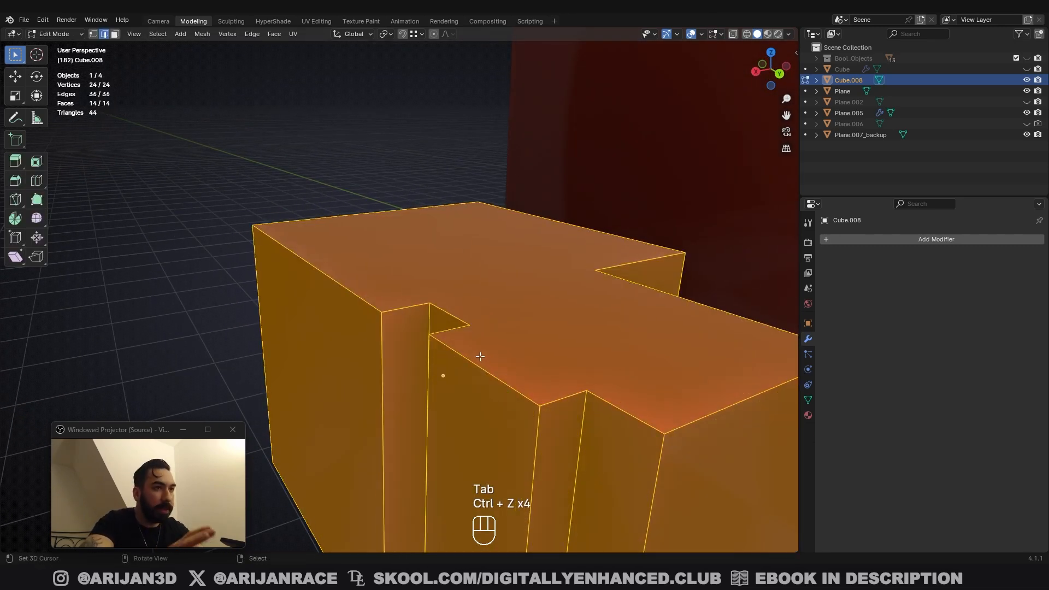
Bevel all edges of the block with two segments, a width of about 0.079 m and a shape of 1.0 to form support loops
scroll(479, 356, up, 2)
key(ctrl+b)
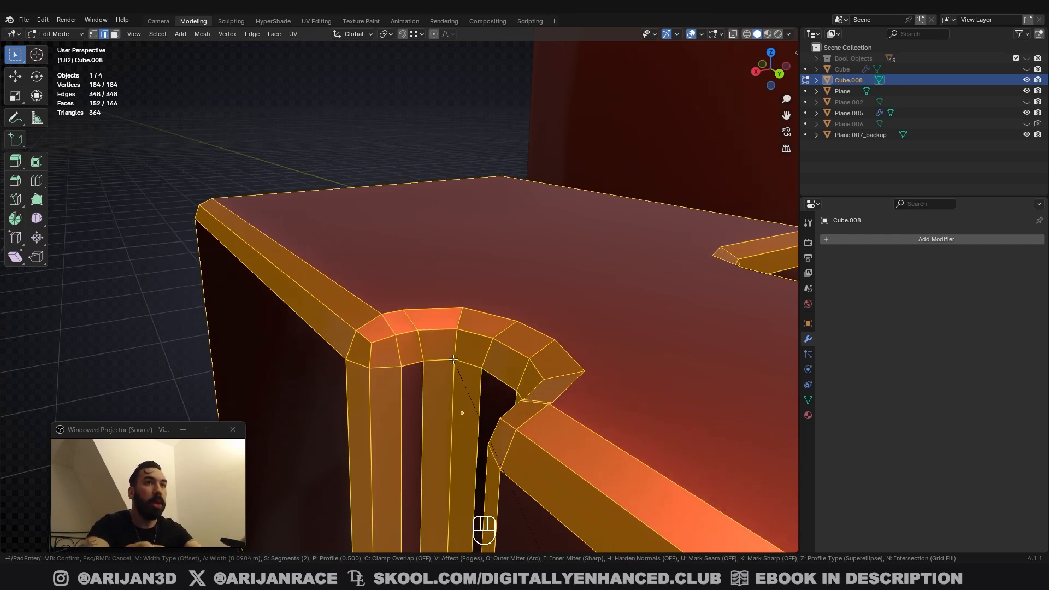
click(392, 363)
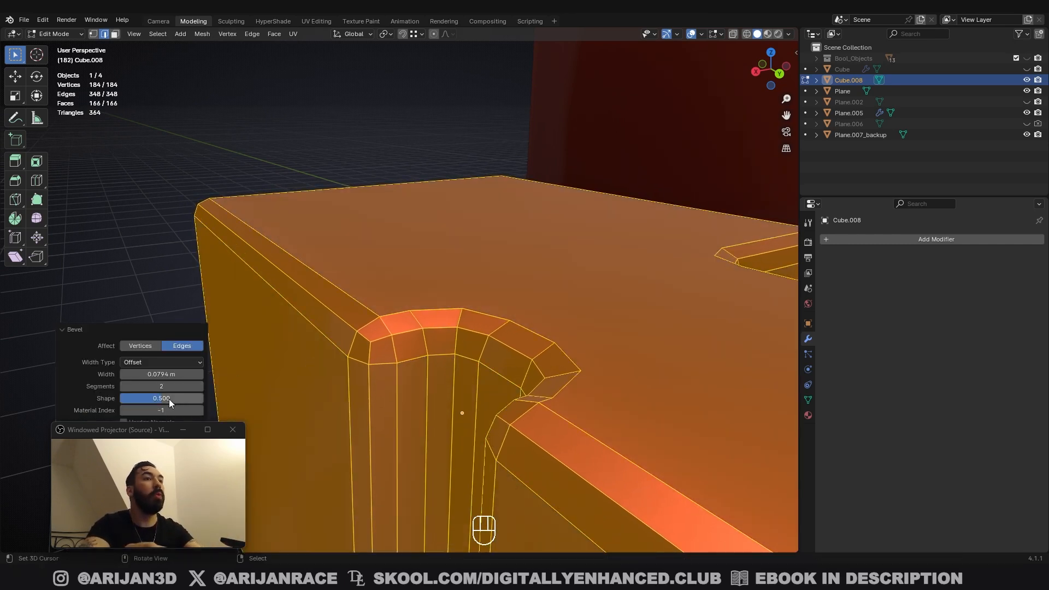
drag(169, 399, 257, 398)
Shade the block with the support loops smooth in Object Mode
scroll(453, 355, down, 3)
key(Tab)
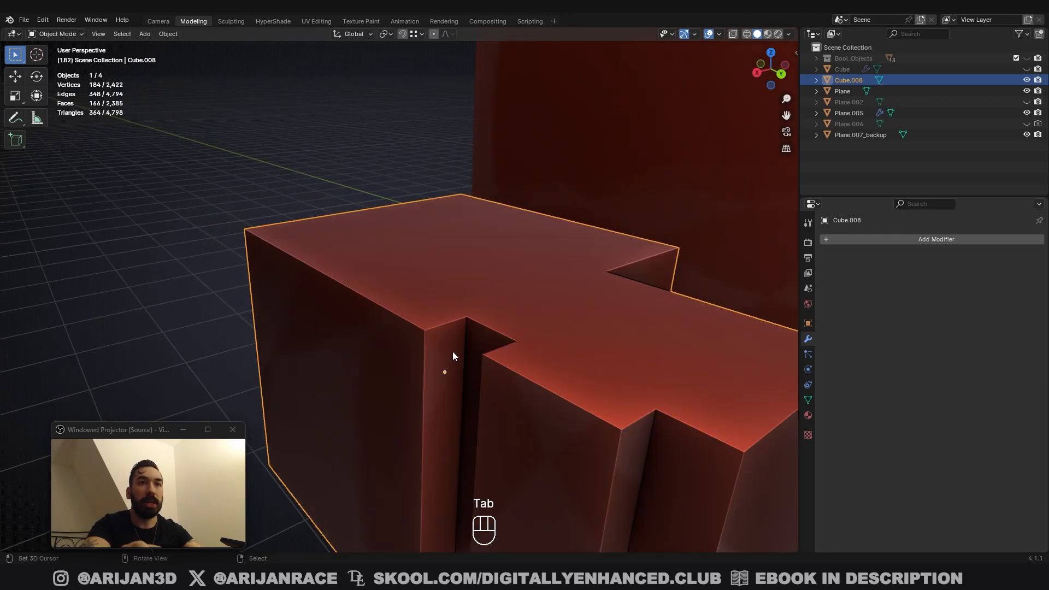
click(168, 34)
click(206, 271)
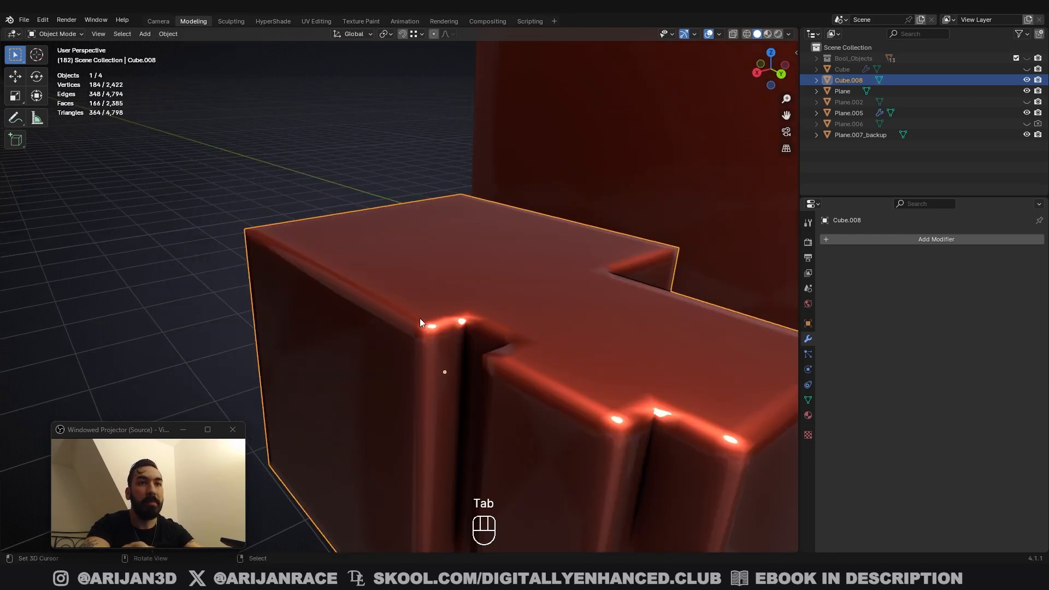
Select the block's sharp outer edge between the support loops and extend the selection to all edges with similar face angles
key(Tab)
key(2)
click(480, 349)
key(shift+g)
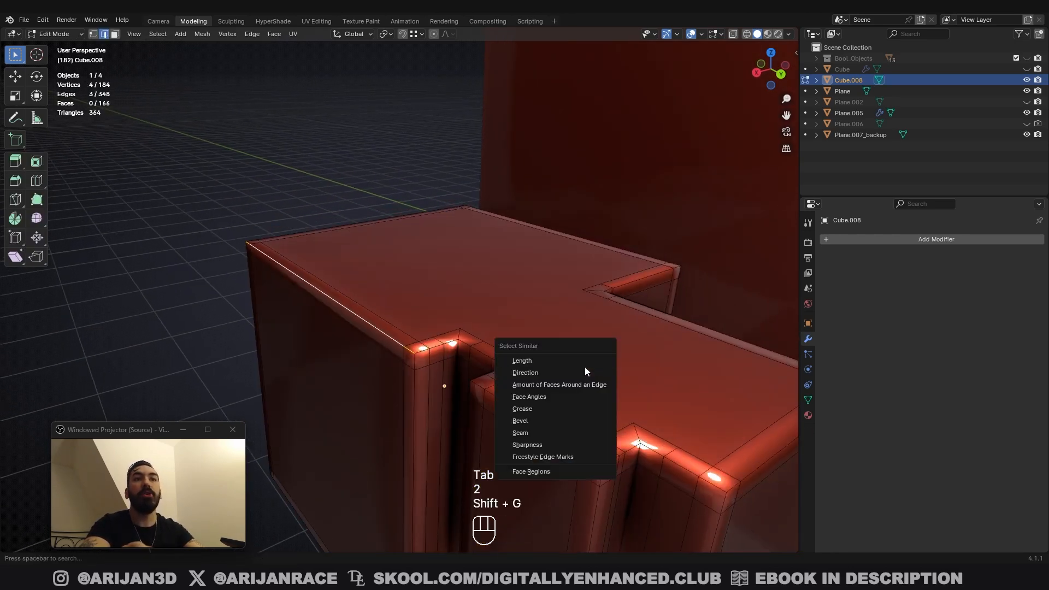
click(570, 403)
Bevel the selected sharp edges with six segments, a width of about 0.063 m and a shape of 0.5
scroll(445, 362, up, 4)
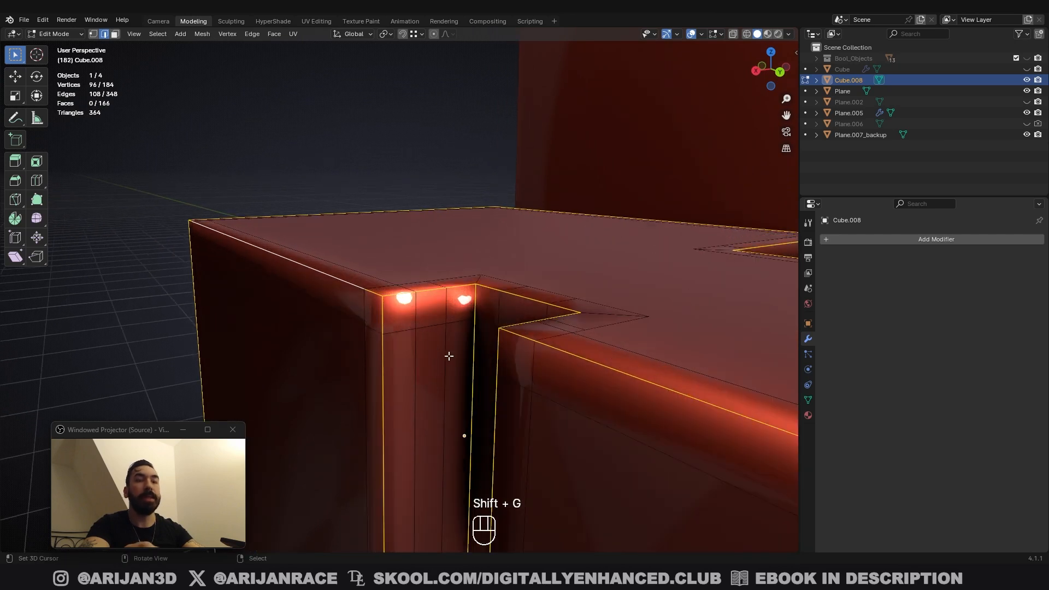
middle_drag(446, 362, 428, 382)
key(ctrl+b)
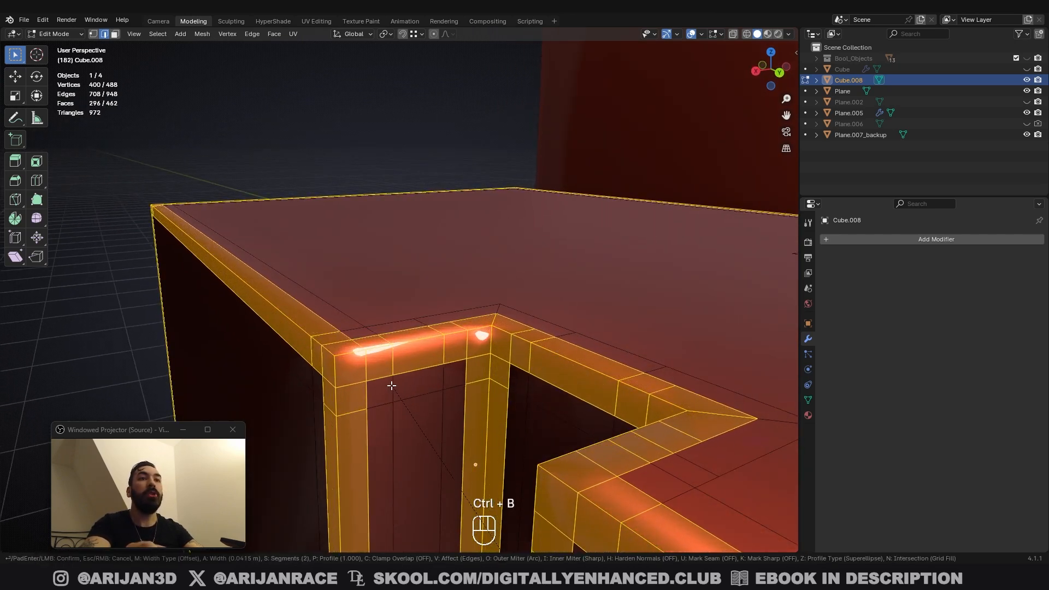
shift+scroll(383, 380, up, 2)
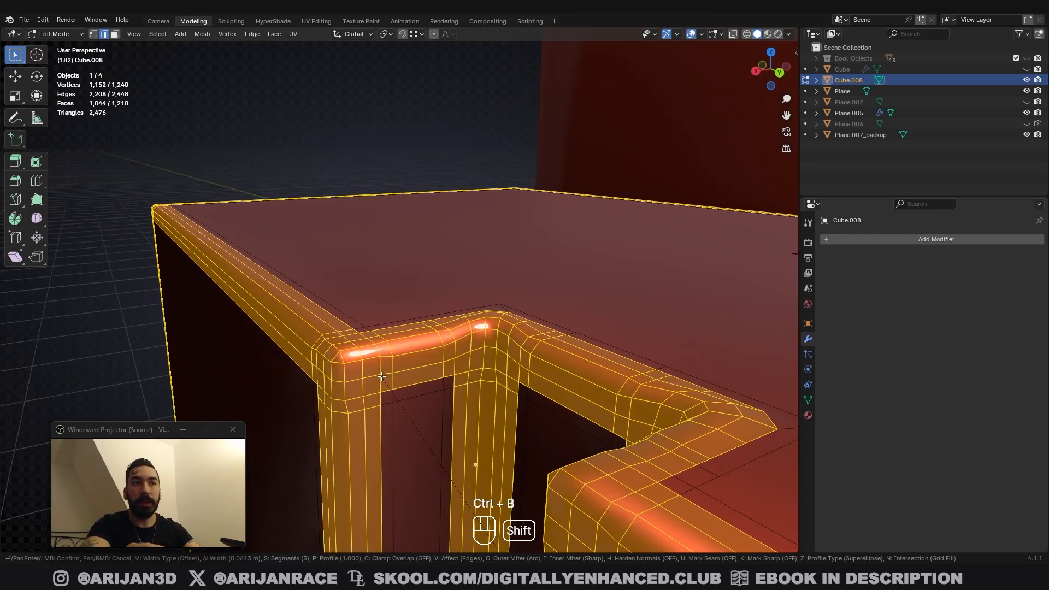
click(371, 375)
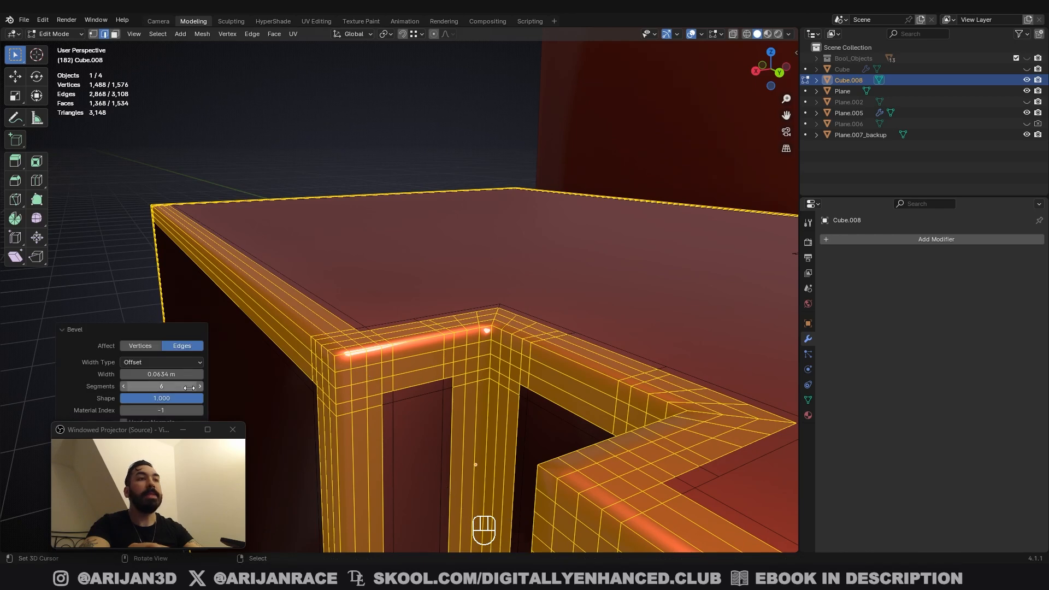
text(.5)
key(Return)
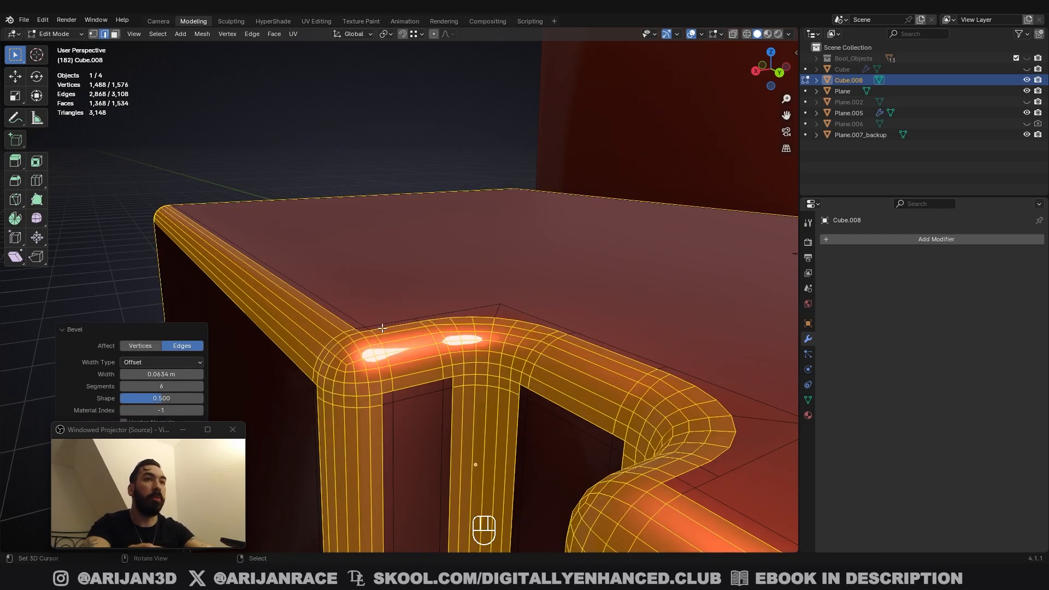
Examine the rounded bevel and the support loops around the block's front notch in Object Mode and in vertex and face select modes
scroll(397, 356, down, 1)
middle_drag(397, 361, 418, 348)
scroll(418, 348, up, 1)
middle_drag(454, 377, 441, 351)
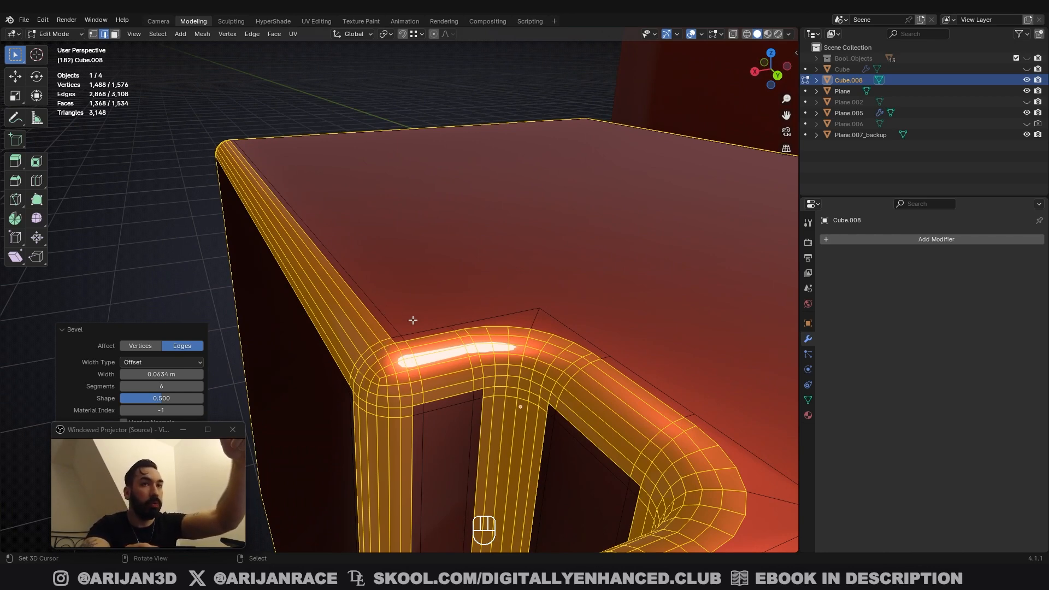
middle_drag(401, 320, 450, 357)
key(Tab)
key(Tab)
key(1)
right_click(444, 362)
scroll(453, 357, up, 2)
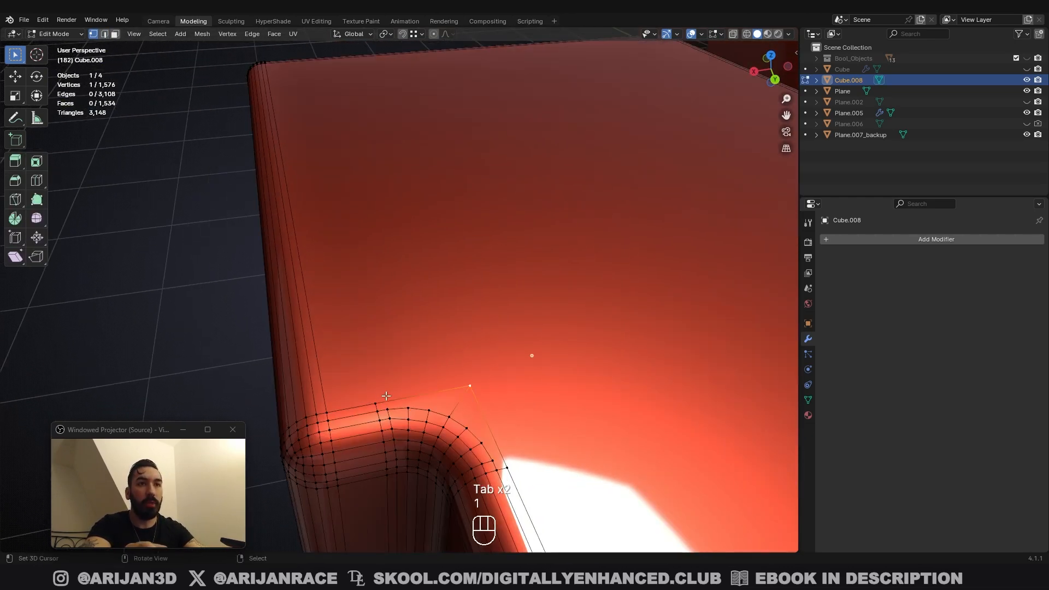
scroll(387, 397, down, 3)
key(ctrl+z)
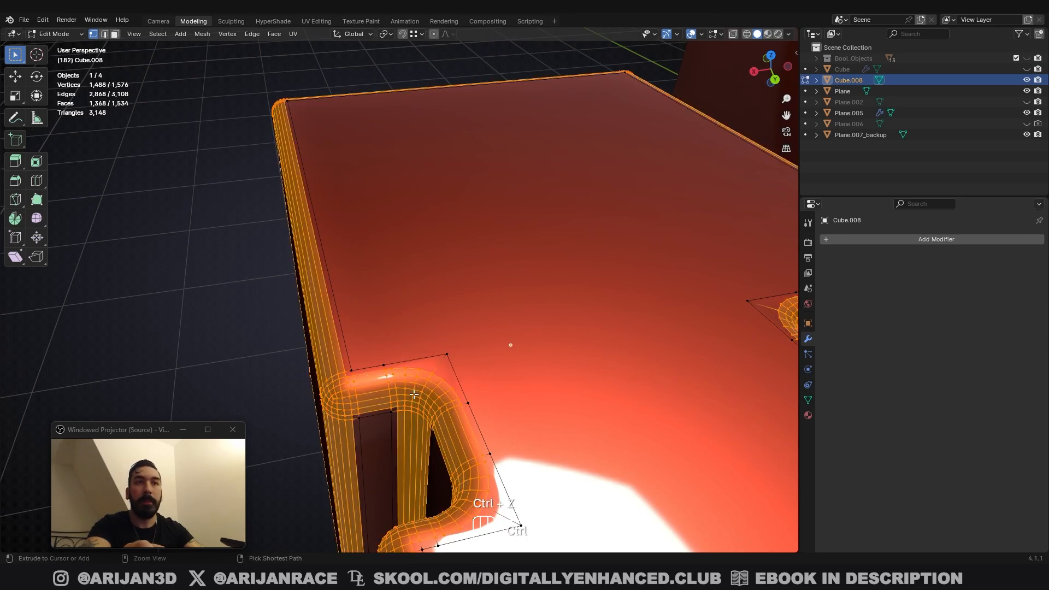
key(Tab)
key(Tab)
key(3)
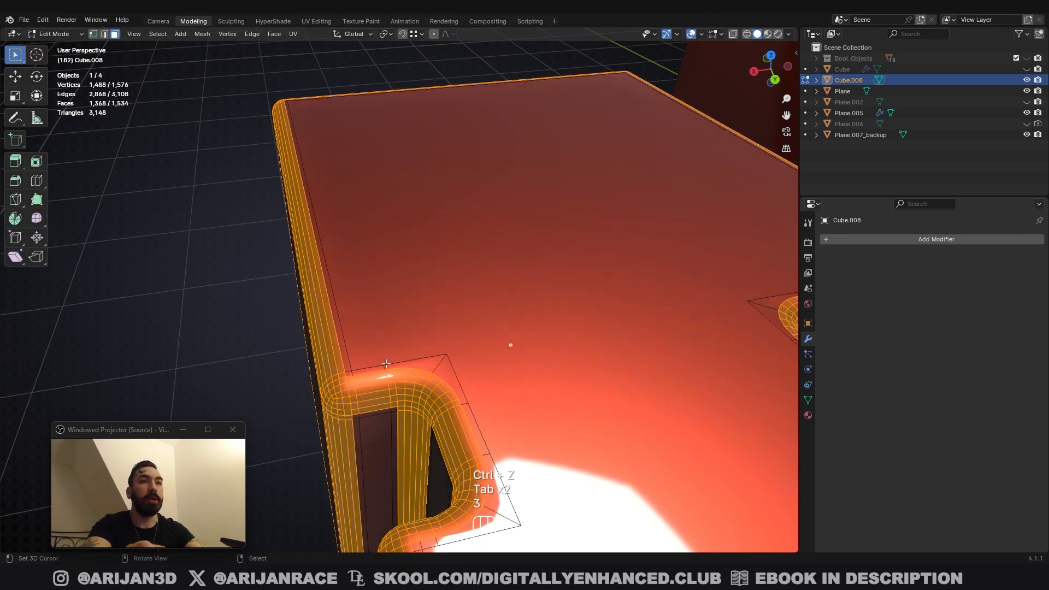
middle_drag(445, 349, 423, 362)
Undo the rounded bevel, smooth shading and support loops, back to the plain block with everything selected
key(ctrl+z)
key(ctrl+z)
key(ctrl+z)
key(ctrl+z)
key(ctrl+z)
key(ctrl+z)
key(ctrl+z)
key(ctrl+z)
key(ctrl+z)
key(ctrl+z)
key(ctrl+z)
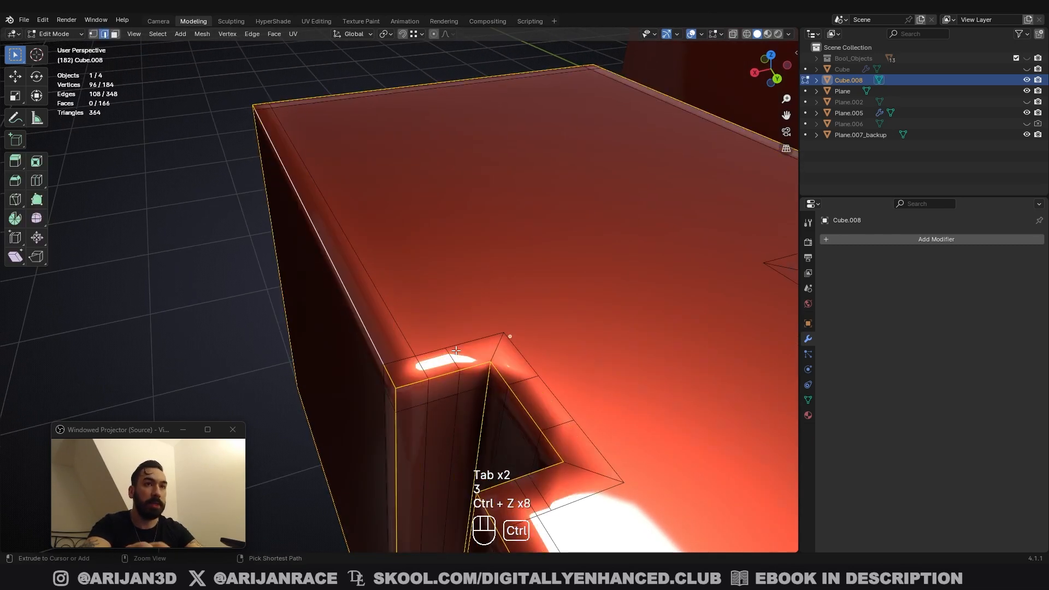
key(ctrl+z)
key(ctrl+z)
key(ctrl+z)
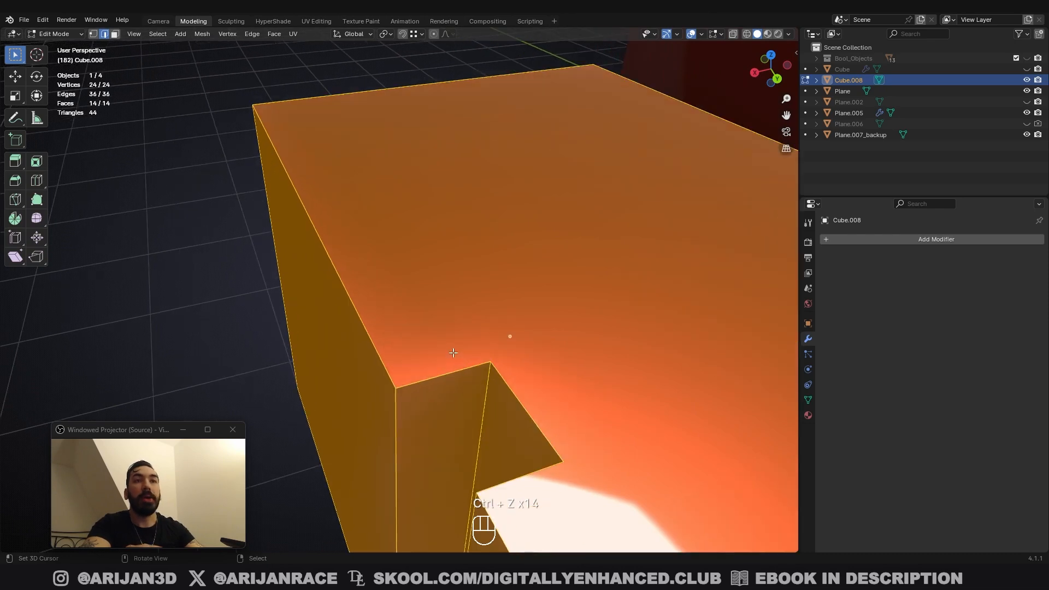
Bevel all edges of the block with six segments at about 0.064 m width, and shade the block smooth
middle_drag(462, 359, 415, 386)
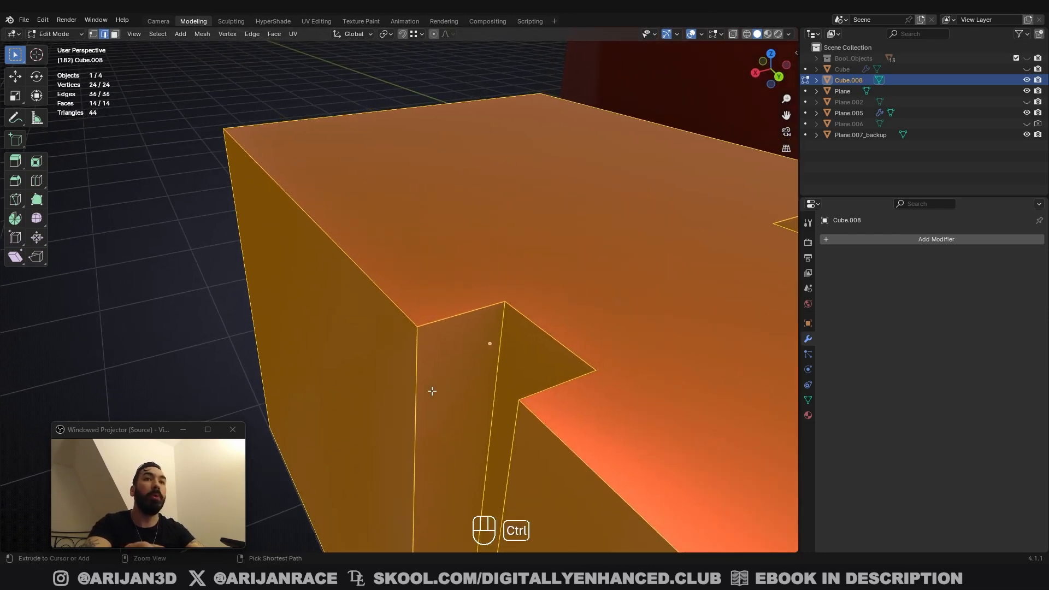
key(ctrl+b)
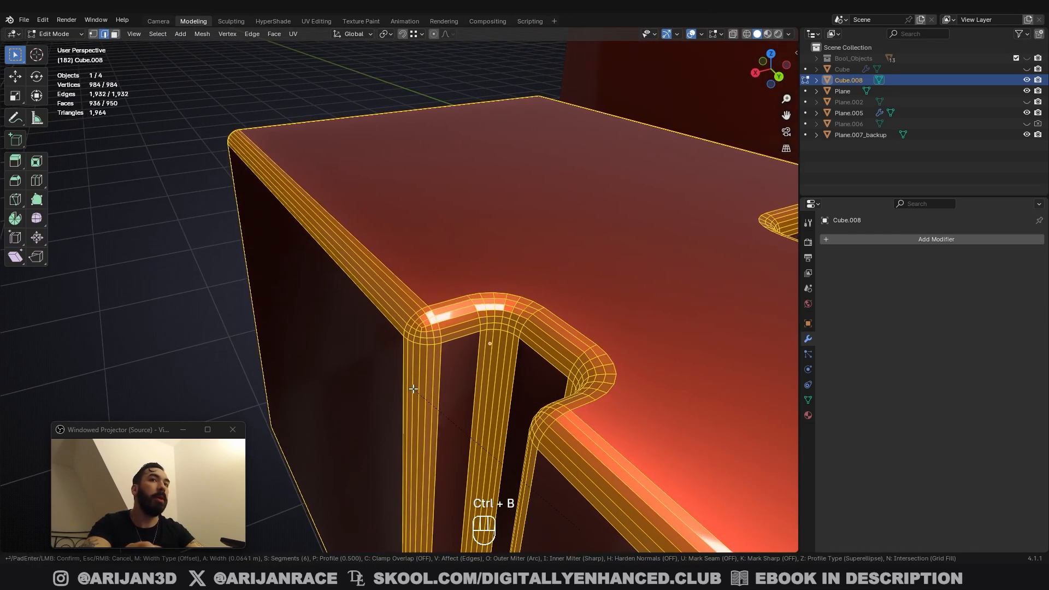
click(411, 388)
key(Tab)
middle_drag(411, 388, 393, 352)
click(168, 33)
click(204, 274)
scroll(490, 362, down, 2)
Return to Edit Mode and undo the smooth shading and the six-segment bevel
key(Tab)
scroll(414, 370, up, 1)
key(ctrl+z)
key(ctrl+z)
key(ctrl+z)
key(ctrl+z)
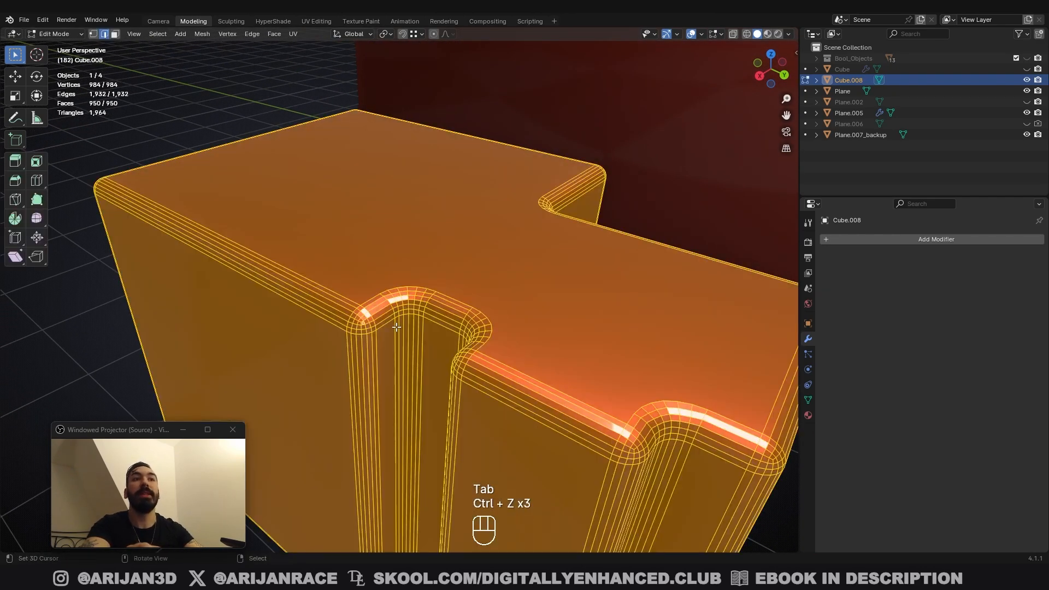
Try bevelling the fully selected block in edge, face and vertex select modes, and undo the result
key(ctrl+b)
right_click(394, 330)
key(3)
key(ctrl+b)
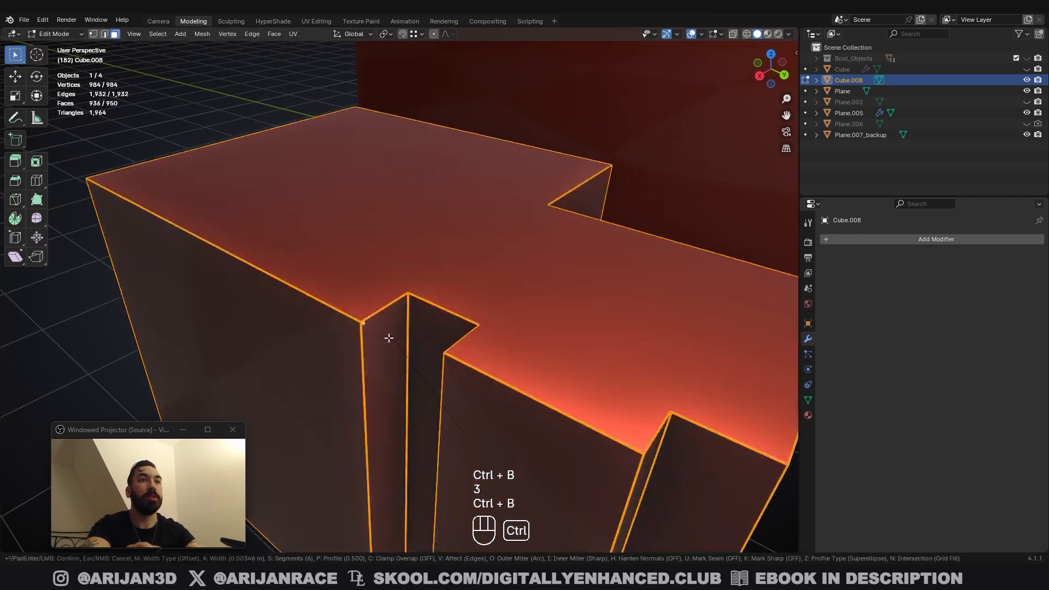
right_click(377, 337)
key(1)
key(ctrl+b)
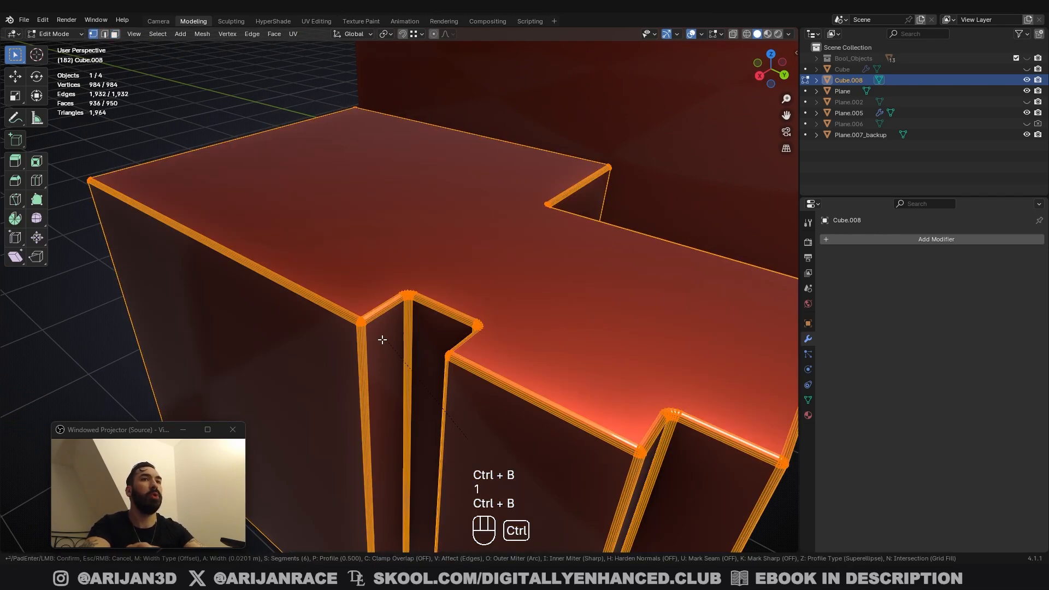
click(372, 339)
key(ctrl+z)
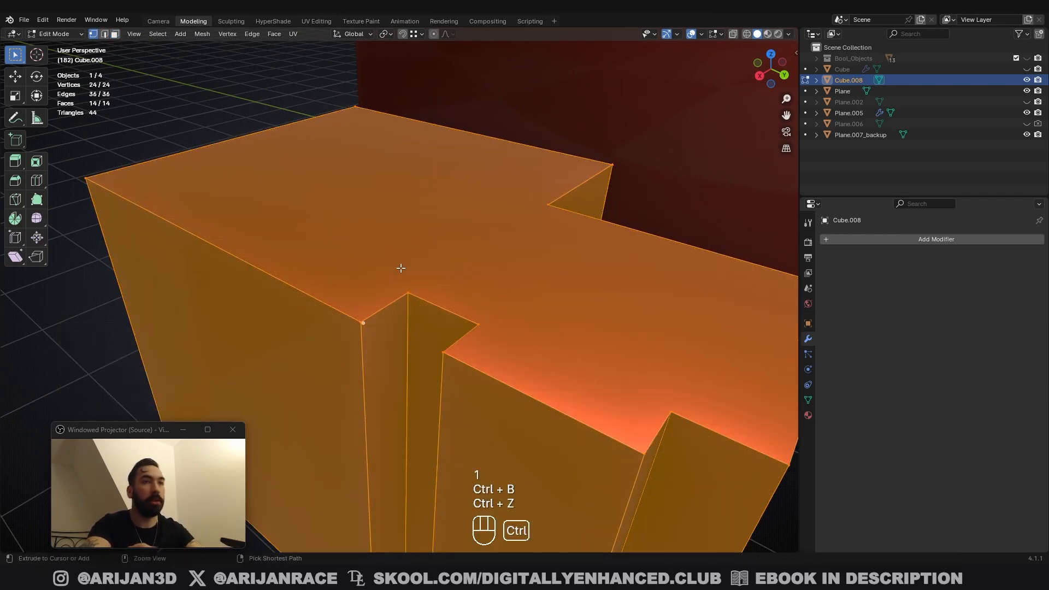
In face select mode, bevel the fully selected block with six segments, a width of about 0.069 m and a shape of 0.5
key(3)
key(ctrl+b)
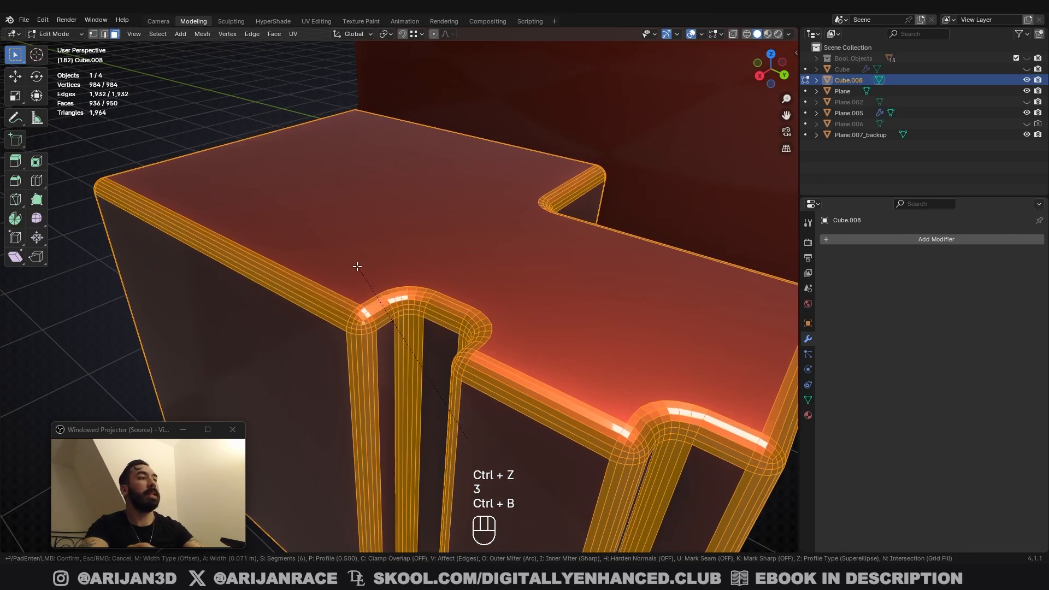
click(358, 268)
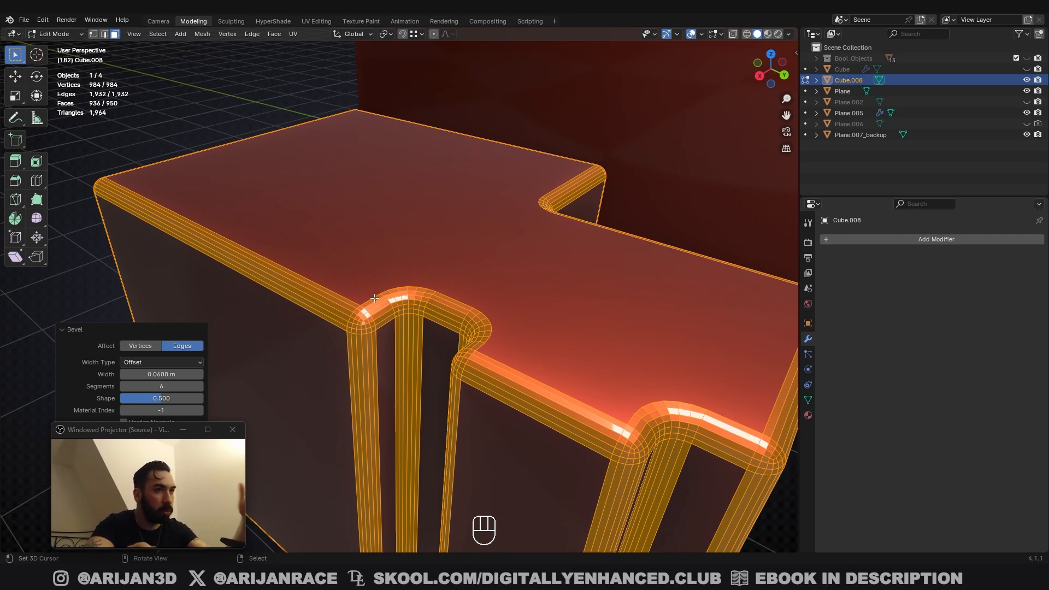
middle_drag(375, 298, 443, 323)
scroll(438, 288, up, 2)
scroll(443, 323, up, 3)
scroll(442, 323, down, 5)
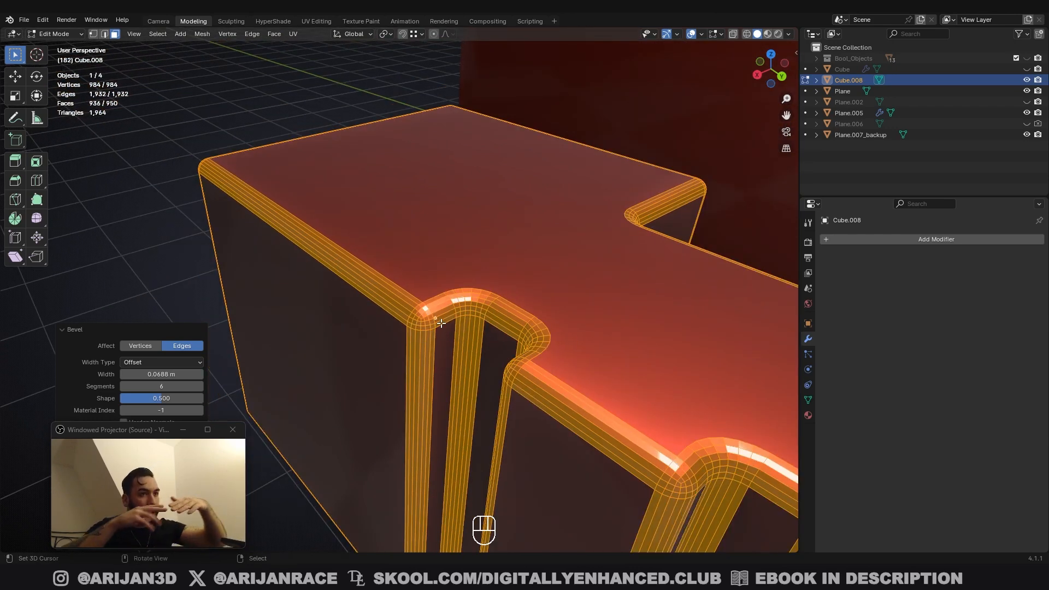
Shade the bevelled block smooth in Object Mode and reopen it in Edit Mode to inspect the corners
scroll(441, 323, up, 4)
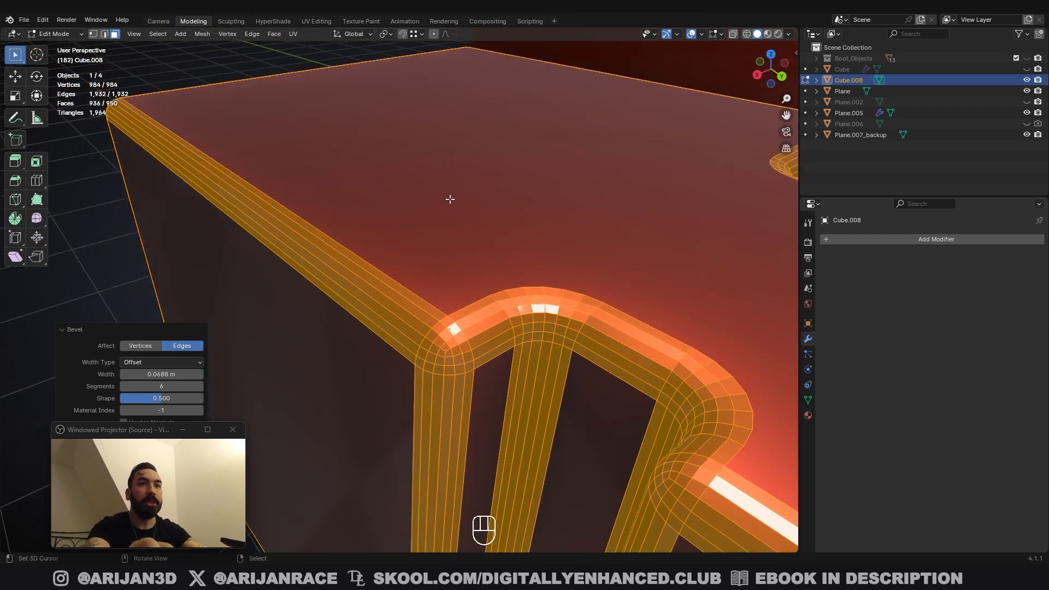
key(Tab)
click(169, 34)
click(215, 274)
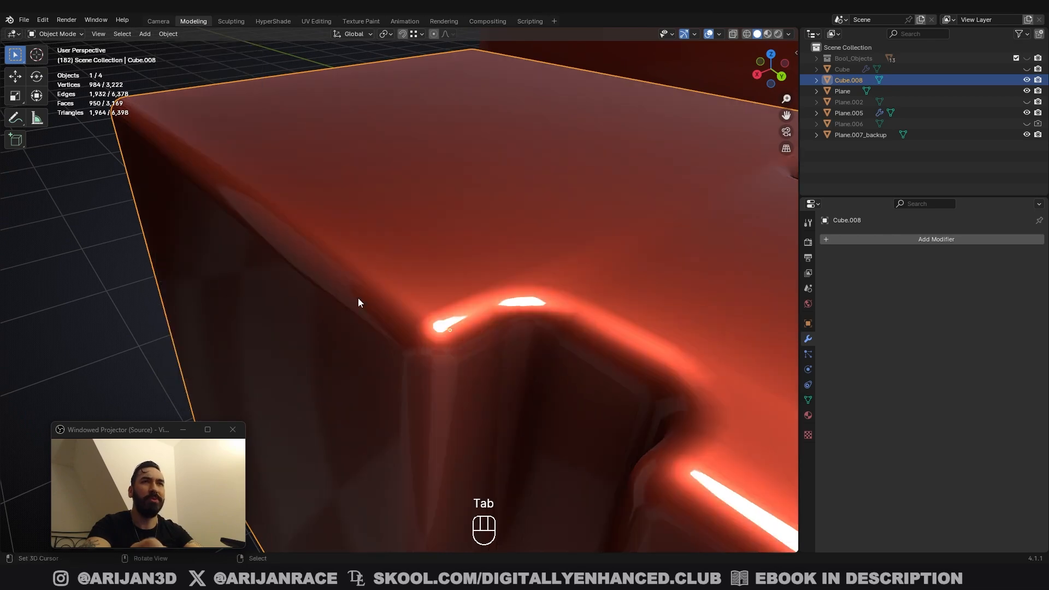
scroll(358, 297, down, 5)
key(Tab)
scroll(458, 318, up, 5)
scroll(418, 326, down, 2)
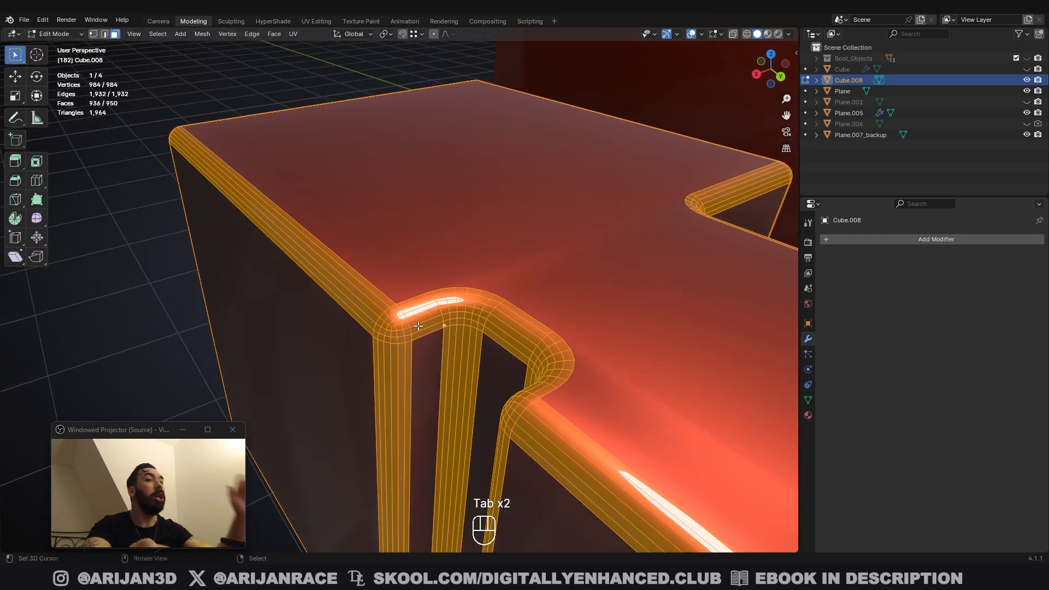
Leave Edit Mode, add a mesh cylinder, and move it to the empty floor beside the notched block
scroll(395, 248, down, 3)
key(shift+a)
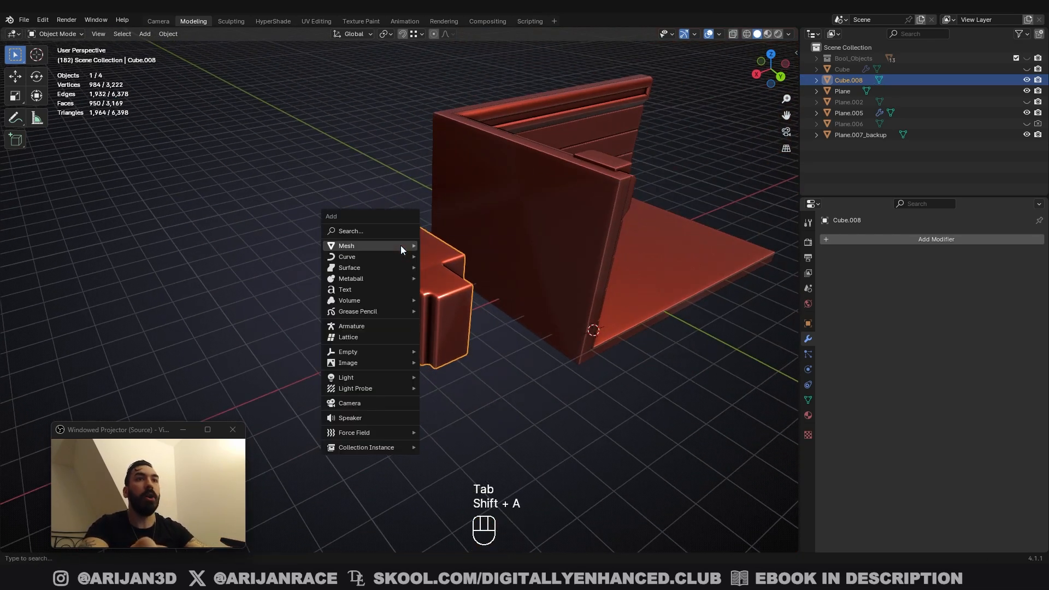
mouse_move(401, 245)
click(444, 299)
shift+middle_drag(413, 302, 479, 341)
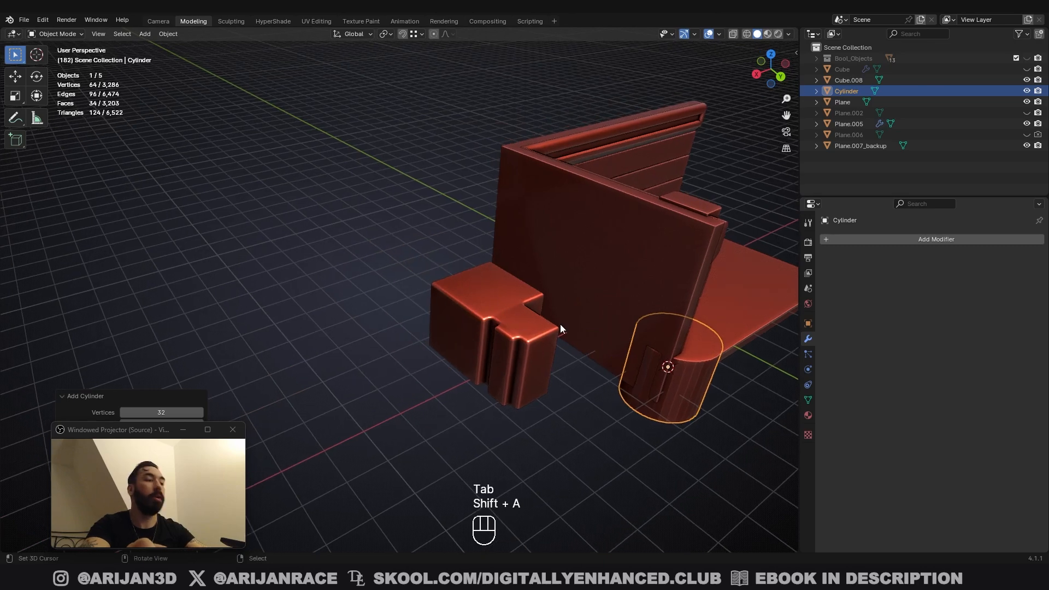
key(g)
click(257, 222)
shift+middle_drag(258, 221, 329, 270)
Try insetting the cylinder's top face in face select mode, and undo the inset
scroll(329, 270, up, 3)
key(Tab)
key(3)
right_click(411, 245)
middle_drag(411, 245, 526, 344)
key(i)
click(502, 330)
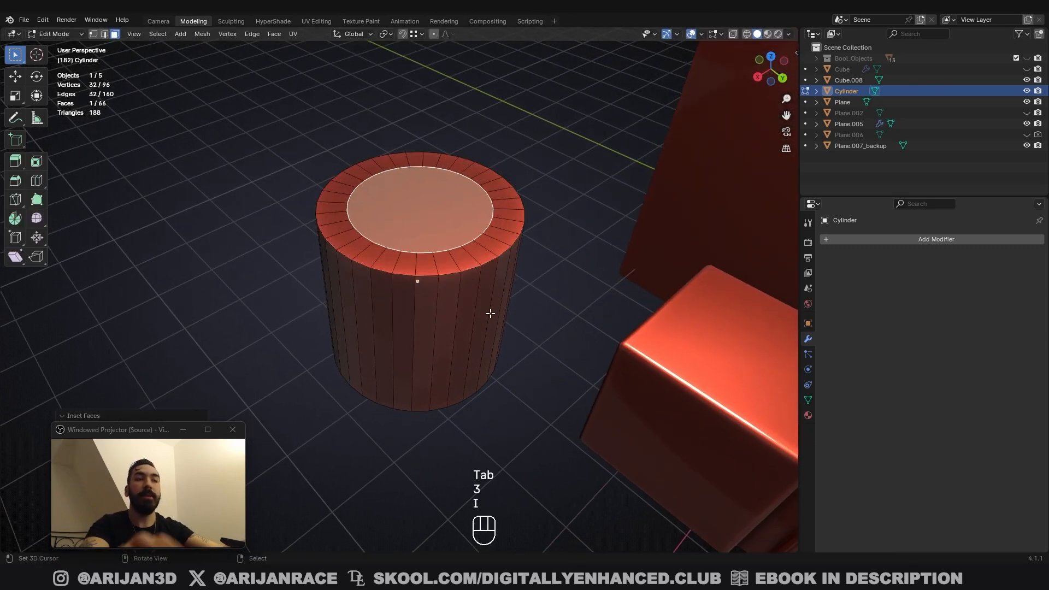
key(ctrl+z)
Preview insets on the cylinder's top n-gon face again and cancel them
middle_drag(424, 324, 488, 391)
key(3)
right_click(405, 292)
ctrl+right_click(486, 296)
key(i)
right_click(445, 321)
key(3)
right_click(402, 281)
scroll(463, 367, up, 2)
key(i)
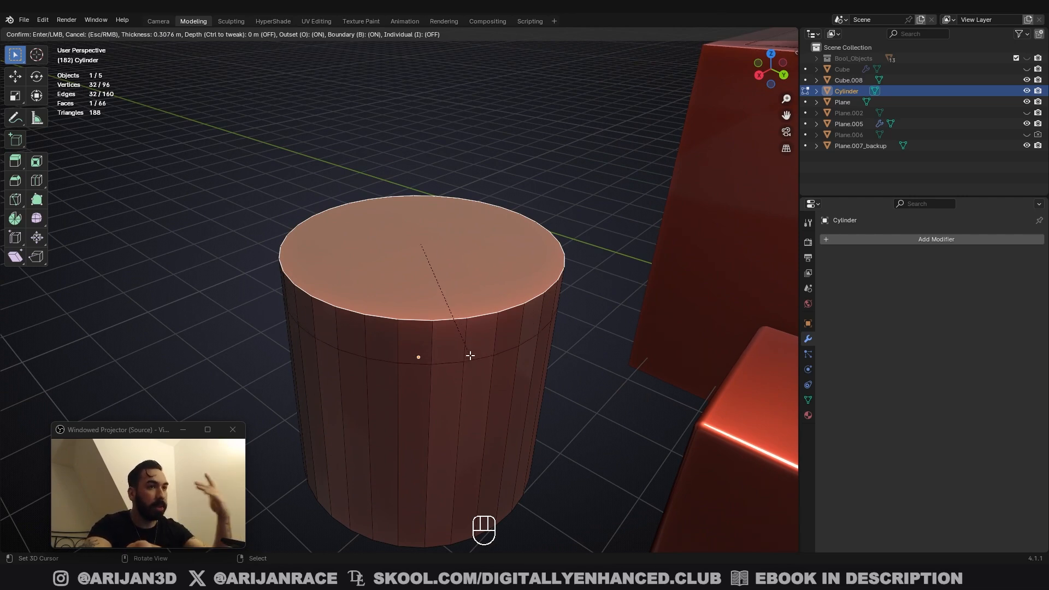
key(Escape)
drag(145, 437, 99, 428)
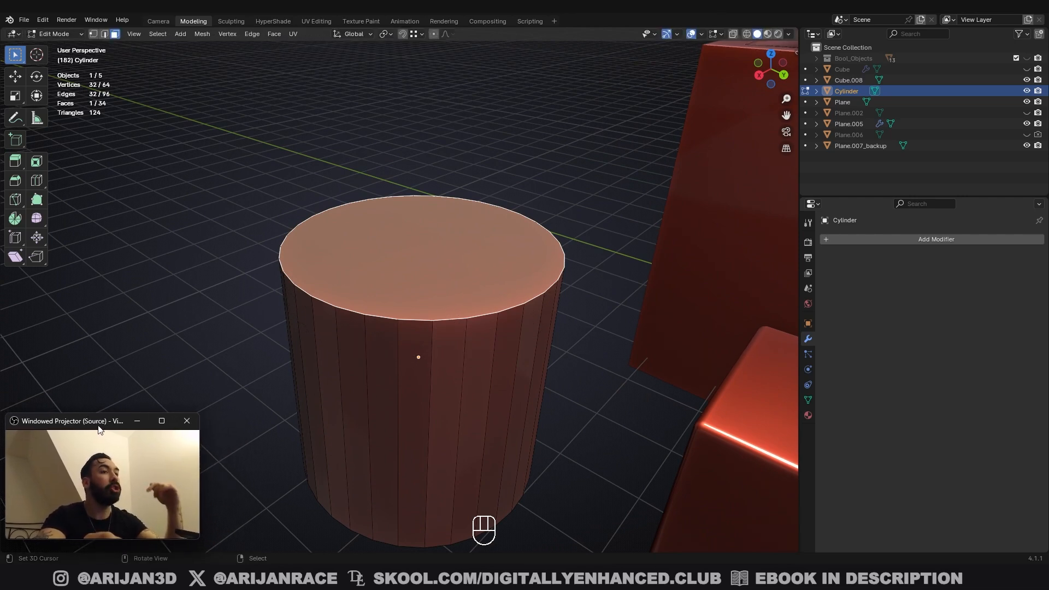
middle_drag(289, 427, 302, 431)
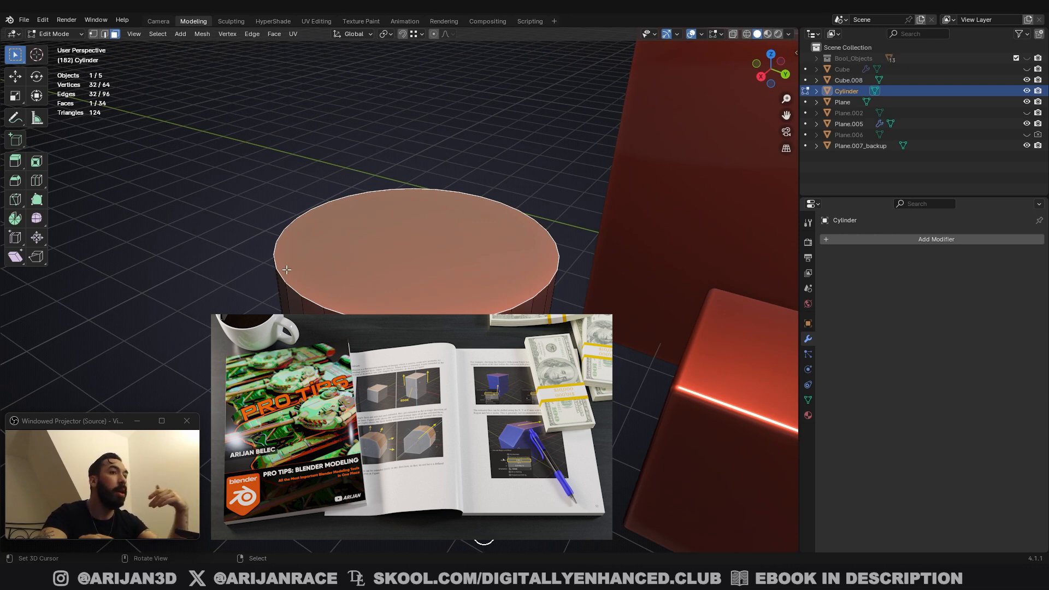
middle_drag(304, 281, 312, 293)
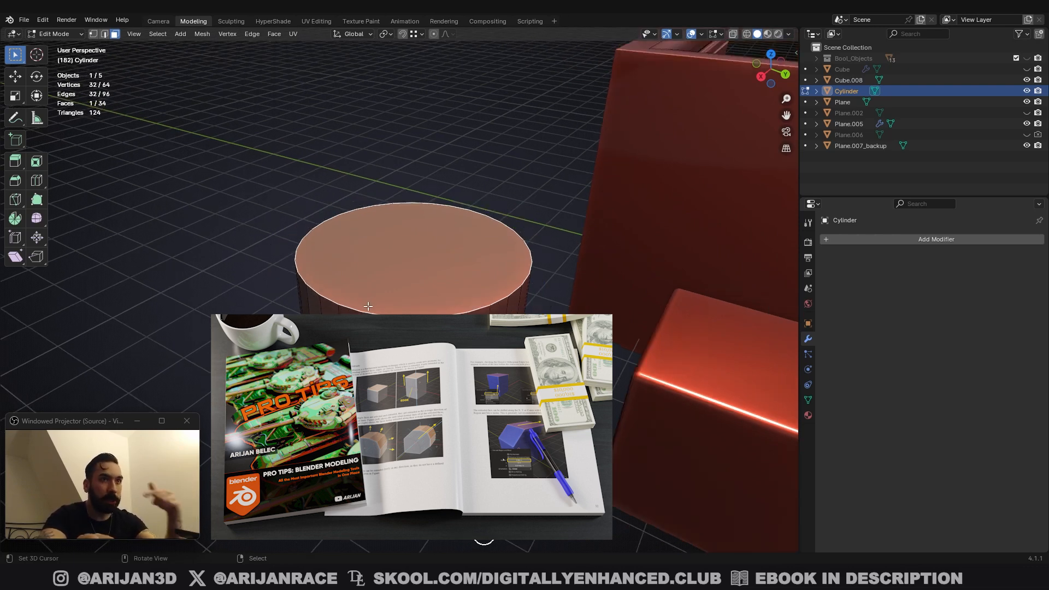
middle_drag(369, 310, 427, 313)
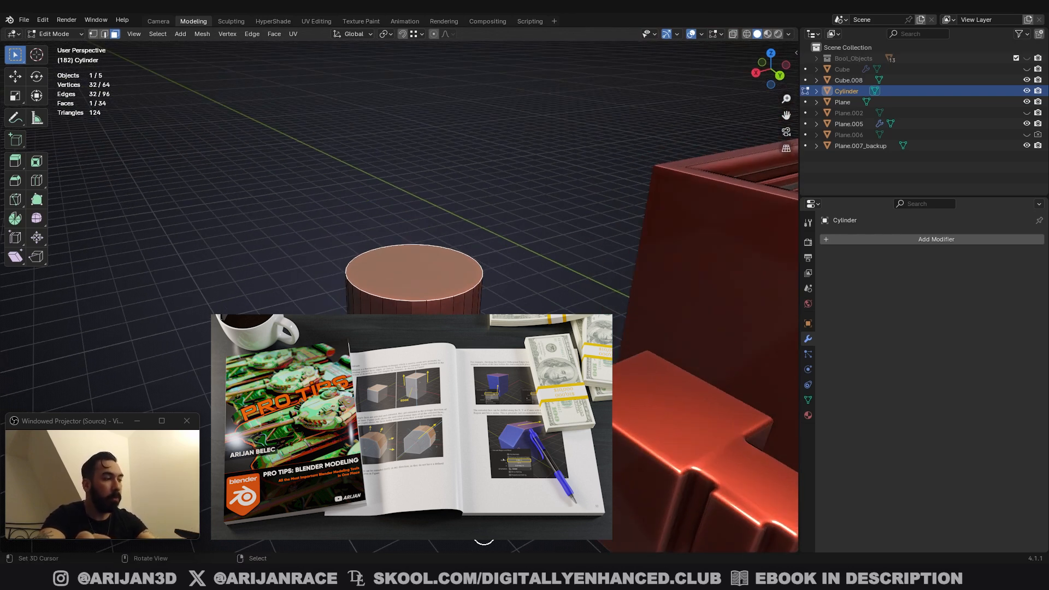
Switch from the cylinder to the bevelled block in Edit Mode and examine the bevel topology around its notch
shift+middle_drag(503, 361, 335, 265)
key(Tab)
right_click(448, 298)
key(Tab)
scroll(456, 323, up, 2)
shift+middle_drag(457, 330, 390, 310)
scroll(435, 308, up, 3)
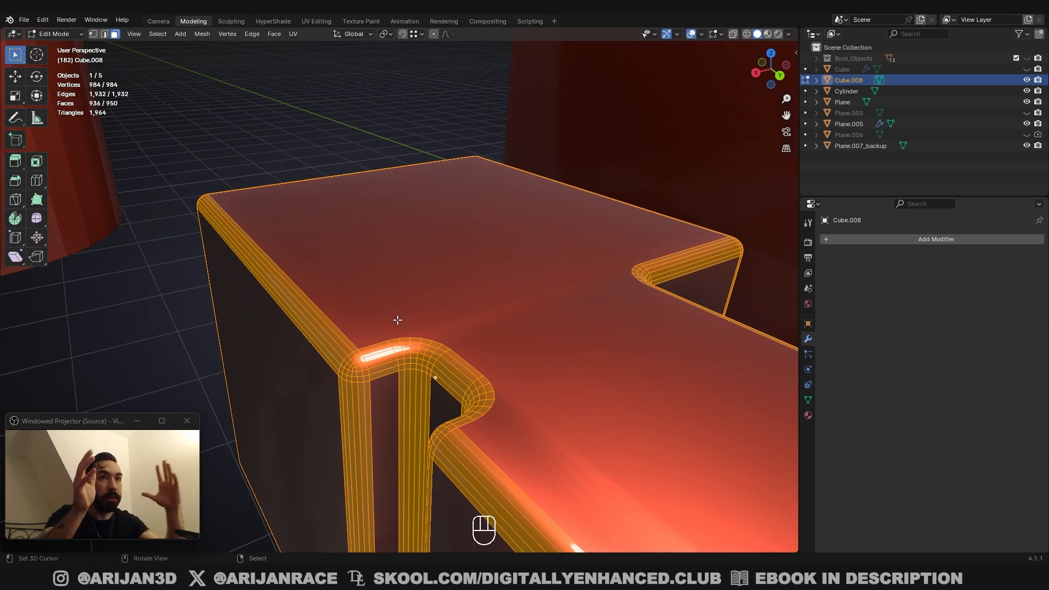
scroll(418, 337, up, 1)
shift+middle_drag(453, 374, 483, 344)
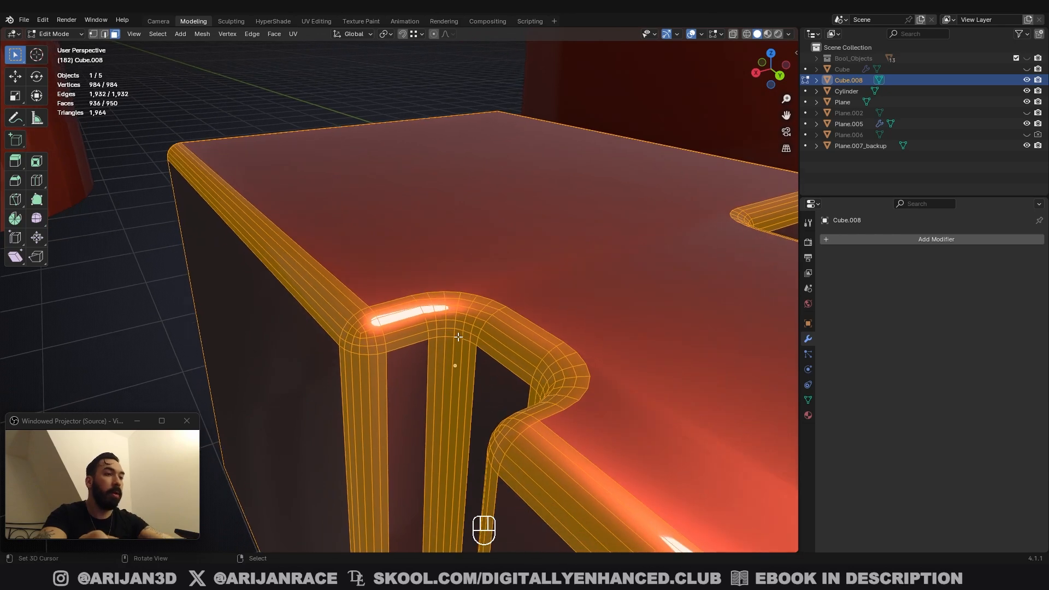
Switch back to the cylinder in Edit Mode, try insetting its top face by about 0.21 m, and cancel
scroll(458, 336, down, 7)
key(Tab)
click(227, 160)
key(Tab)
key(i)
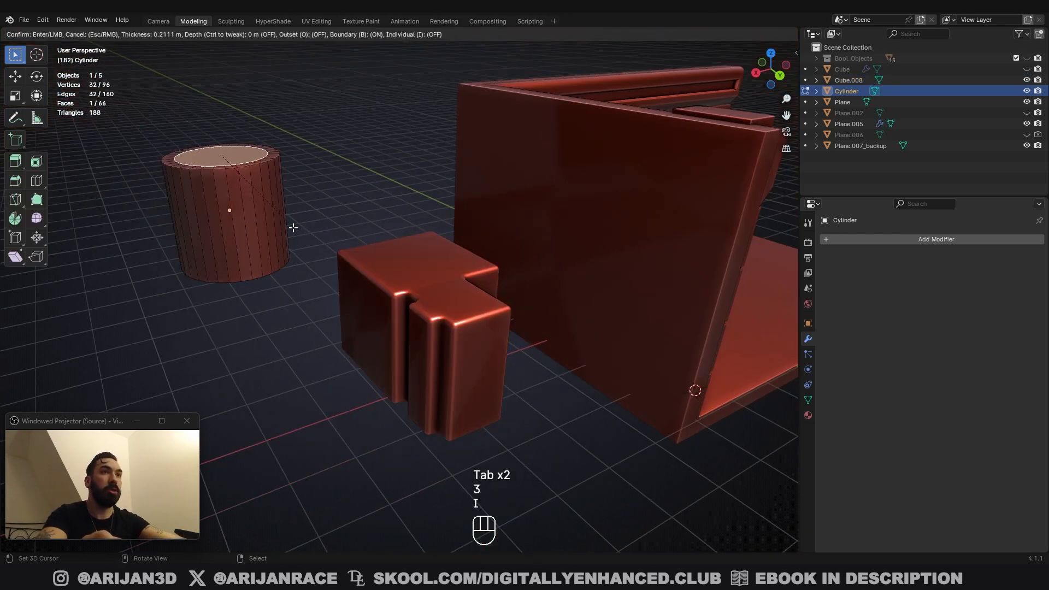
right_click(295, 229)
Reopen the block in Edit Mode, inset its selected bevel faces with Outset enabled, and return to Object Mode
scroll(392, 280, up, 2)
key(Tab)
scroll(392, 281, up, 3)
right_click(392, 281)
key(Tab)
scroll(394, 284, up, 2)
scroll(434, 339, up, 2)
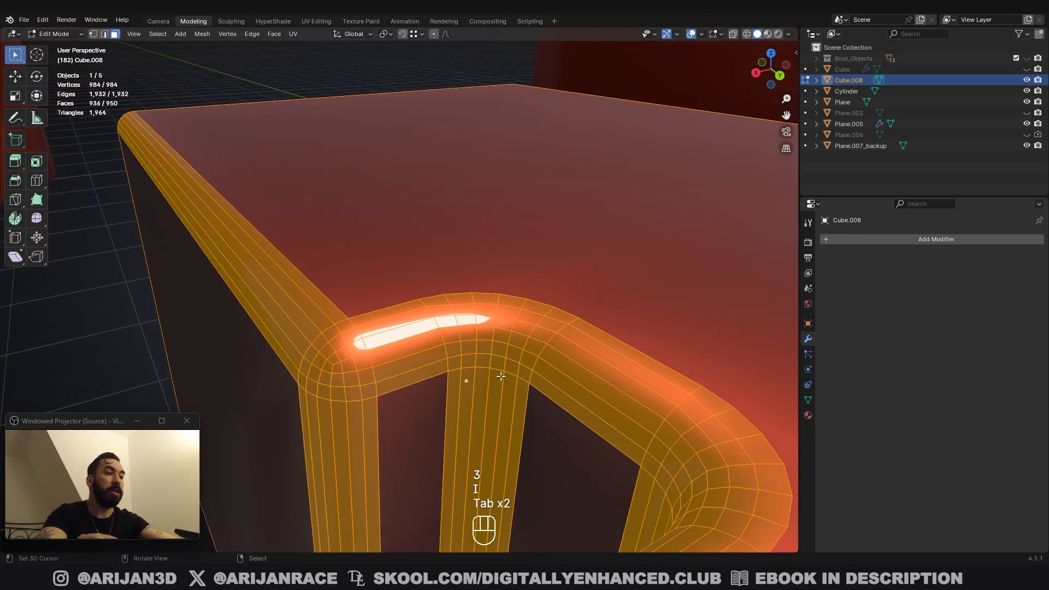
key(i)
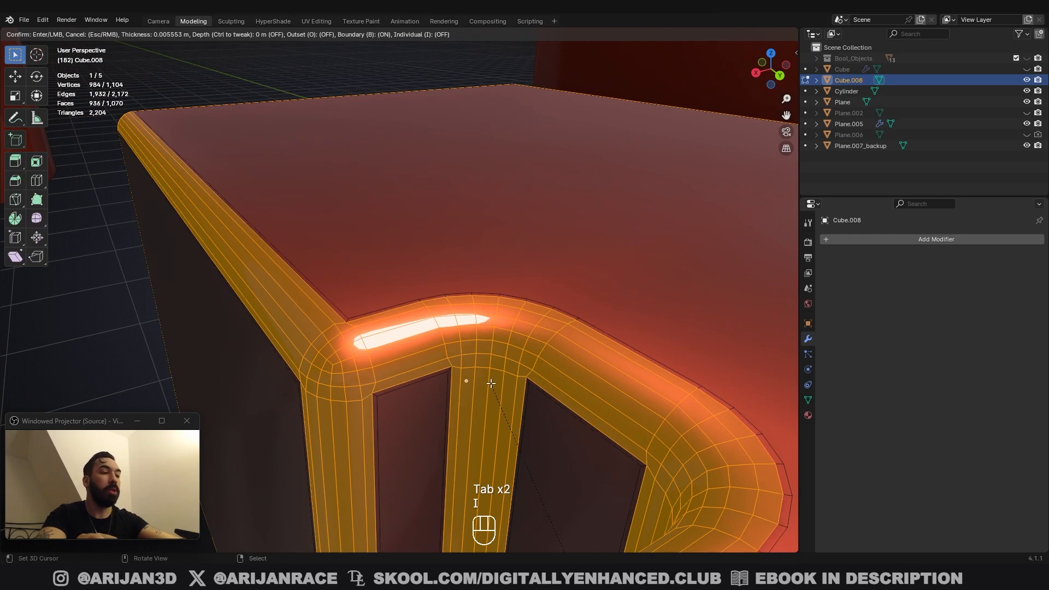
key(o)
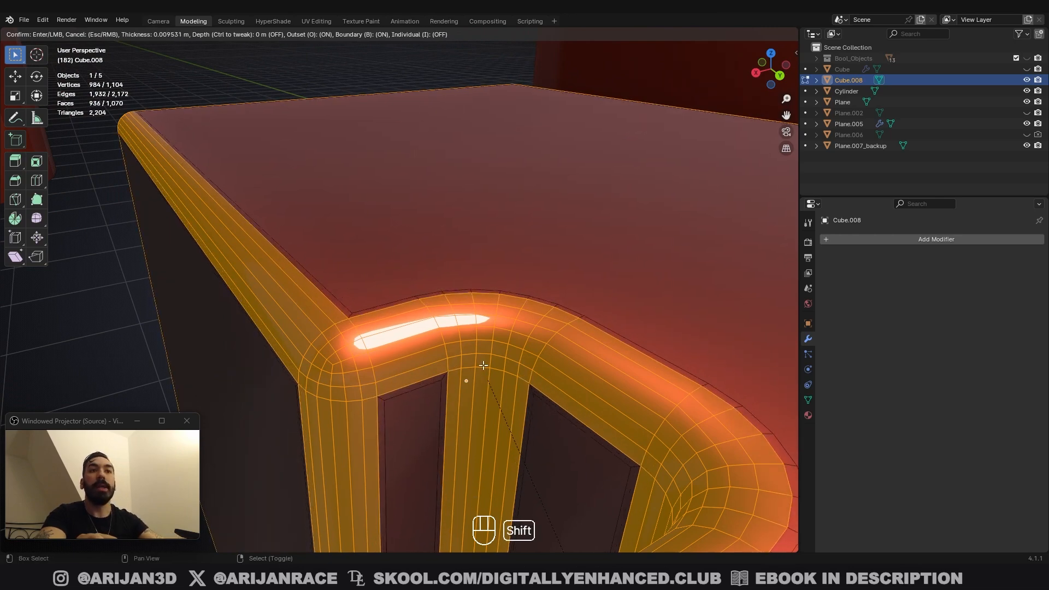
click(500, 388)
key(Tab)
middle_drag(500, 388, 401, 354)
scroll(402, 354, down, 5)
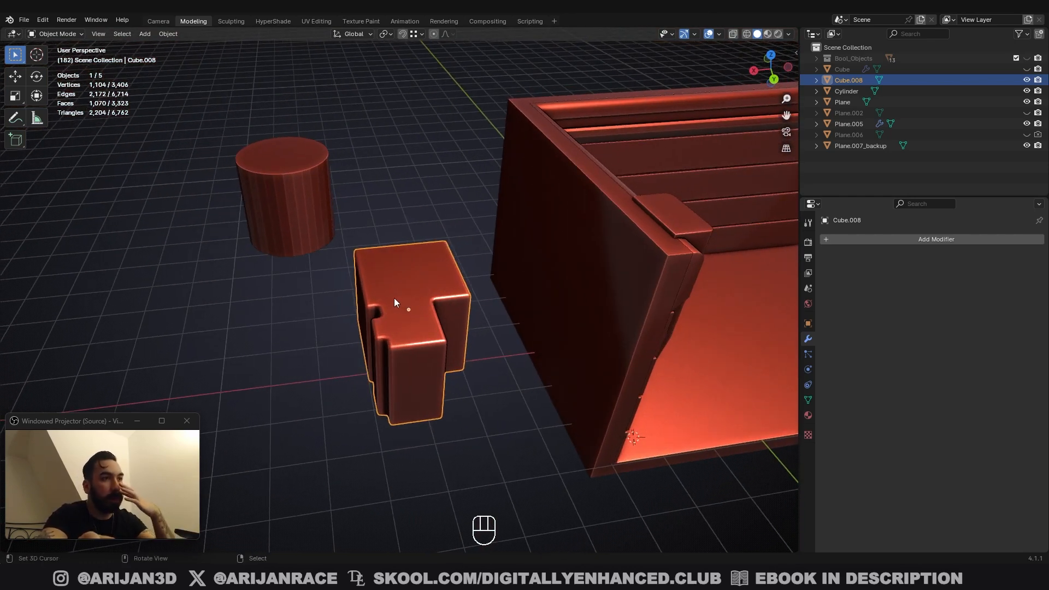
middle_drag(371, 294, 399, 303)
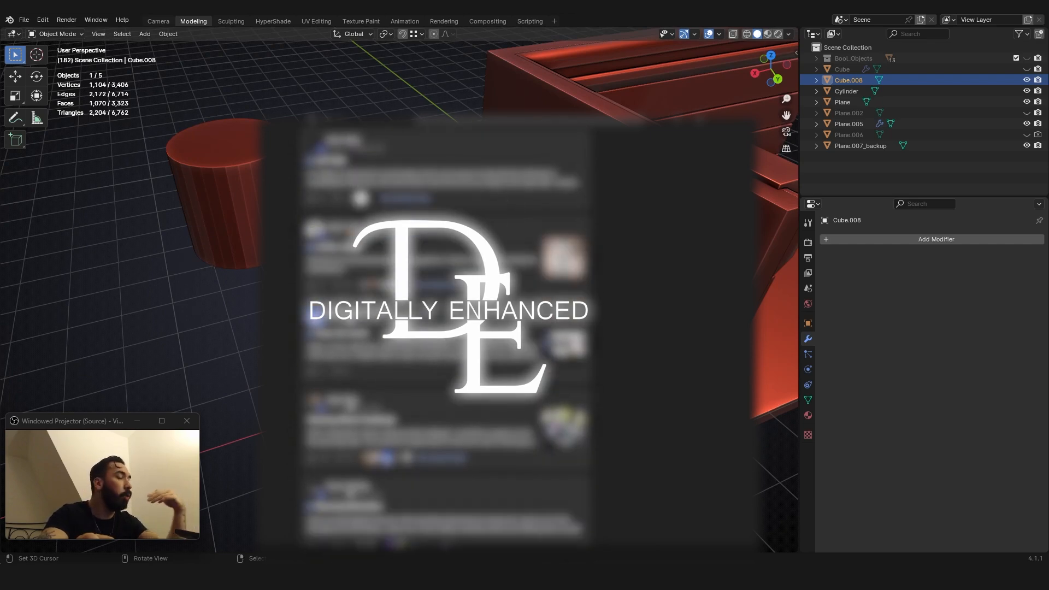
middle_drag(412, 325, 471, 325)
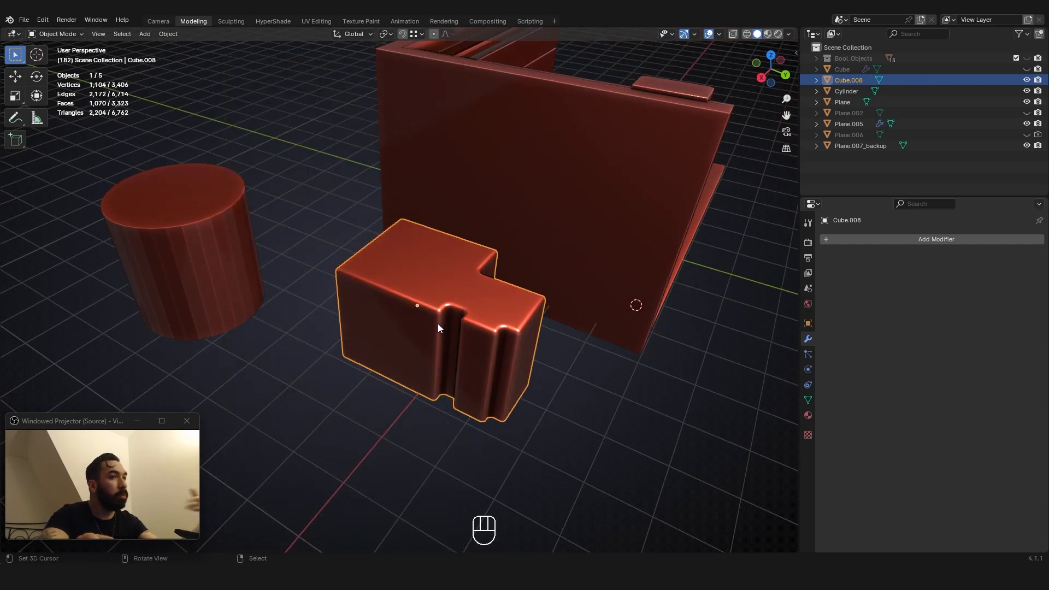
middle_drag(437, 327, 406, 319)
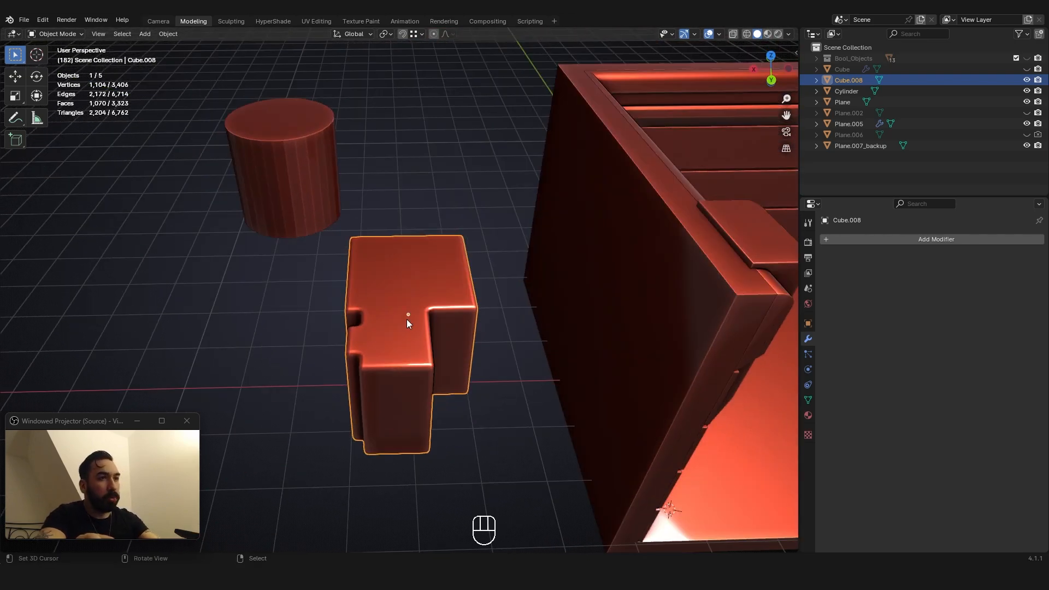